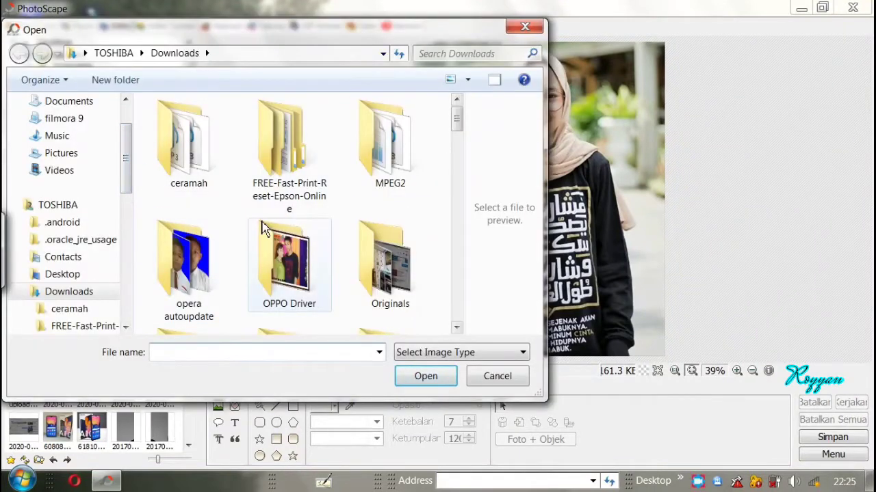
Browse the picture folders from My Pictures into DCIM and its Camera folder
{"action": "left_click_drag", "start_coordinate": [457, 118], "coordinate": [456, 273]}
{"action": "scroll", "coordinate": [127, 253], "scroll_direction": "down", "scroll_amount": 4}
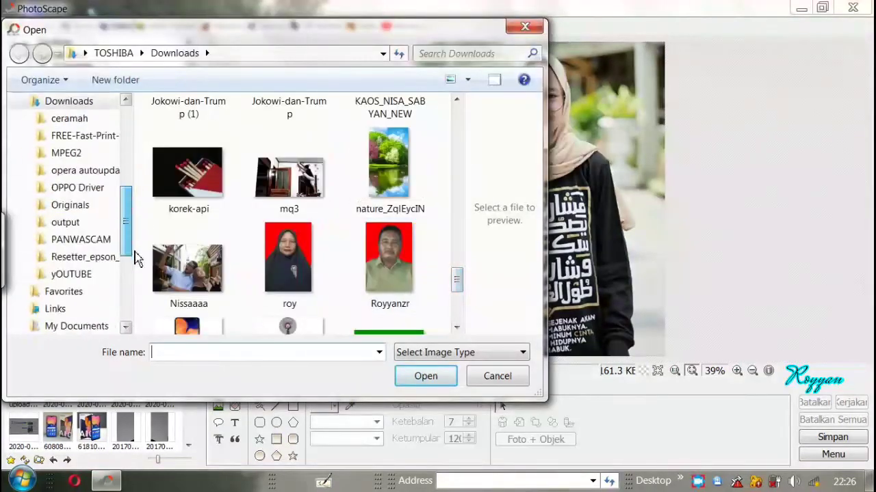
{"action": "scroll", "coordinate": [95, 262], "scroll_direction": "down", "scroll_amount": 2}
{"action": "left_click", "coordinate": [95, 257]}
{"action": "double_click", "coordinate": [267, 219]}
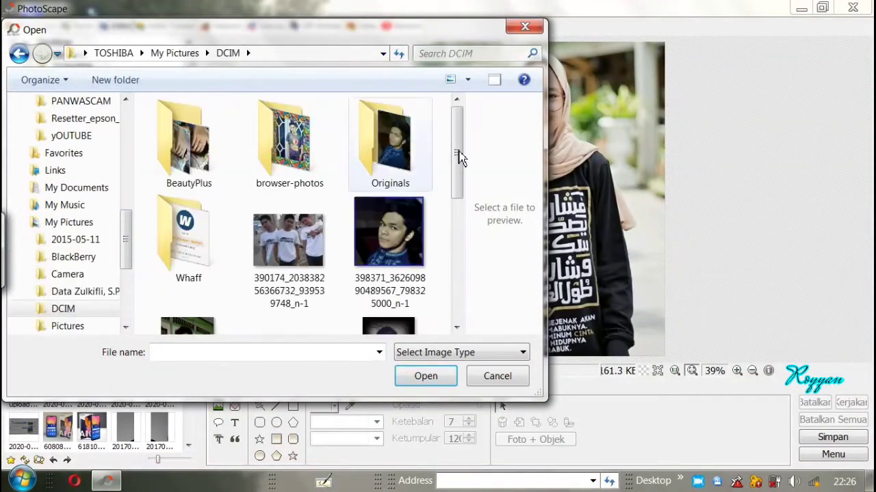
{"action": "mouse_move", "coordinate": [458, 156]}
{"action": "left_mouse_down"}
{"action": "mouse_move", "coordinate": [465, 228]}
{"action": "mouse_move", "coordinate": [459, 140]}
{"action": "left_mouse_up"}
{"action": "left_click", "coordinate": [62, 274]}
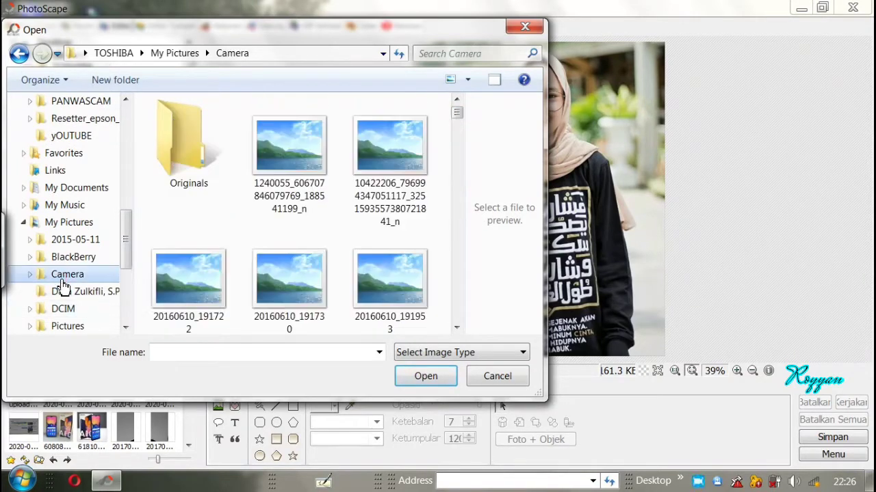
{"action": "mouse_move", "coordinate": [126, 232]}
{"action": "left_mouse_down"}
{"action": "mouse_move", "coordinate": [130, 279]}
{"action": "mouse_move", "coordinate": [125, 255]}
{"action": "left_mouse_up"}
{"action": "key", "text": "Down"}
{"action": "key", "text": "Down"}
{"action": "key", "text": "Down"}
Check the Camera, BlackBerry and 2015-05-11 folders, then return to My Pictures > DCIM
{"action": "left_click", "coordinate": [62, 222]}
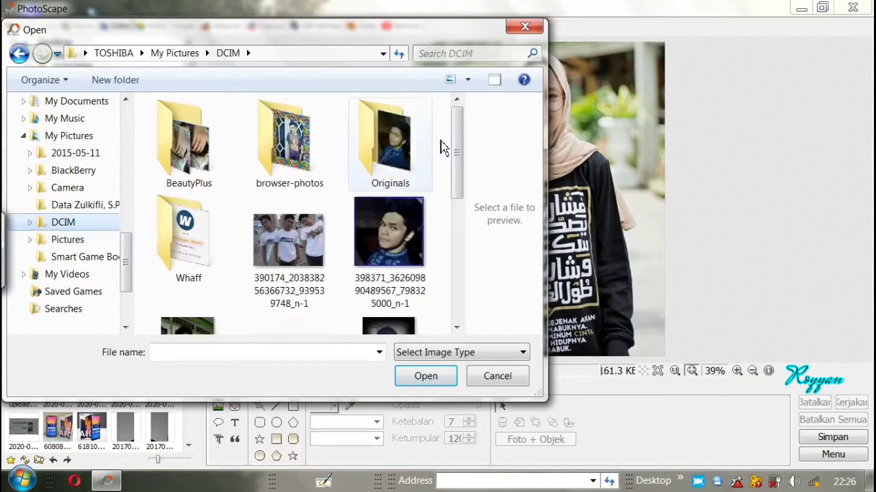
{"action": "mouse_move", "coordinate": [457, 147]}
{"action": "left_mouse_down"}
{"action": "mouse_move", "coordinate": [462, 231]}
{"action": "mouse_move", "coordinate": [463, 180]}
{"action": "left_mouse_up"}
{"action": "left_click", "coordinate": [56, 189]}
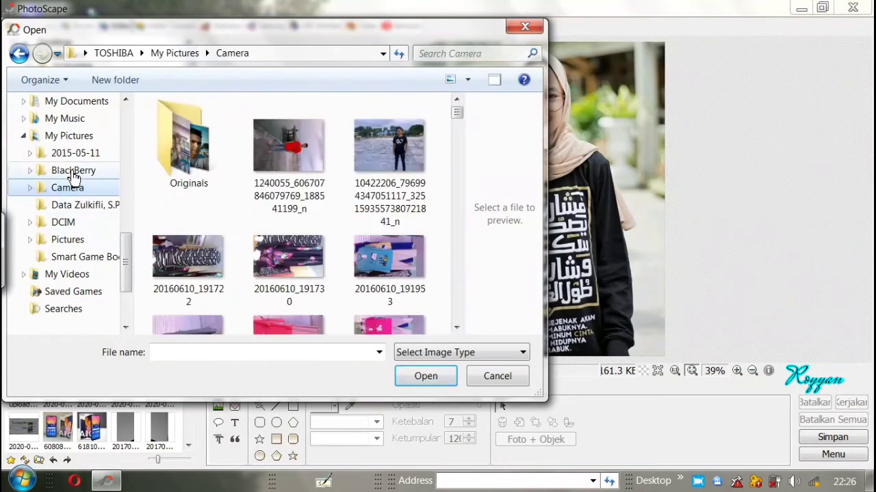
{"action": "left_click", "coordinate": [74, 171]}
{"action": "left_click", "coordinate": [75, 153]}
{"action": "left_click", "coordinate": [68, 136]}
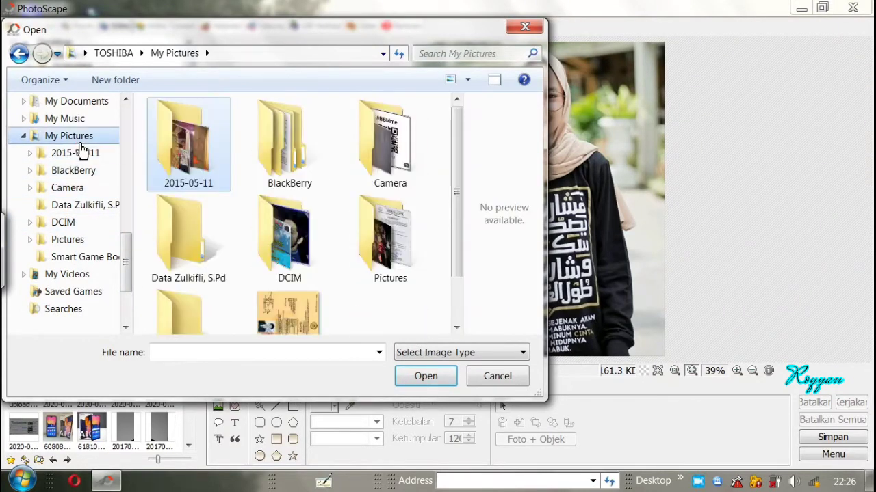
{"action": "double_click", "coordinate": [304, 247]}
{"action": "mouse_move", "coordinate": [457, 154]}
{"action": "left_mouse_down"}
{"action": "mouse_move", "coordinate": [463, 269]}
{"action": "mouse_move", "coordinate": [463, 255]}
{"action": "left_mouse_up"}
Insert the man's photo onto the woman's picture and make it semi-transparent
{"action": "double_click", "coordinate": [289, 287]}
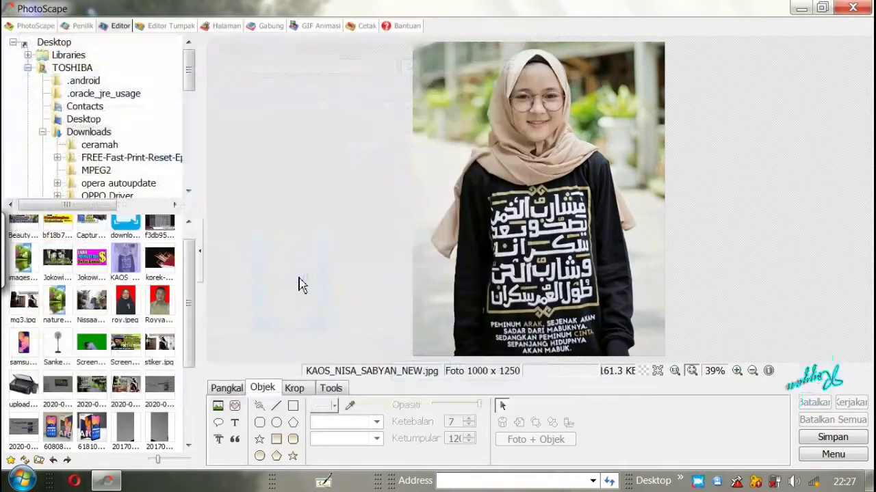
{"action": "left_click", "coordinate": [421, 304]}
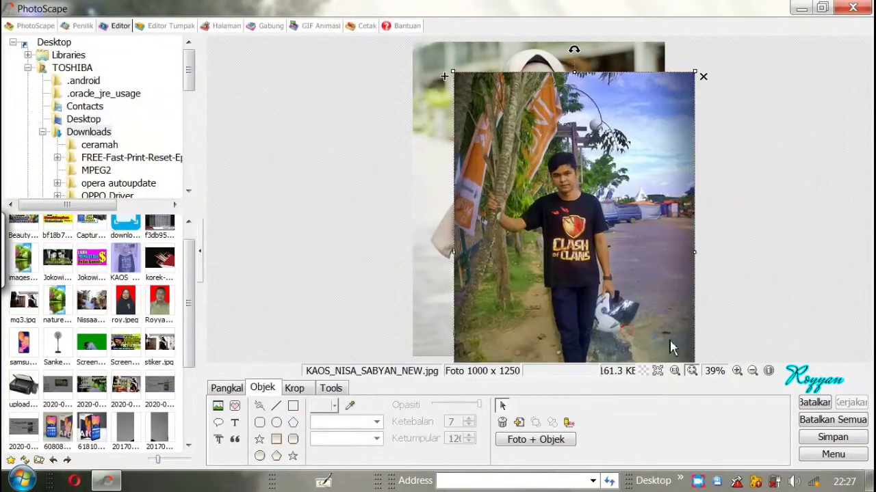
{"action": "mouse_move", "coordinate": [658, 311]}
{"action": "left_mouse_down"}
{"action": "mouse_move", "coordinate": [670, 308]}
{"action": "mouse_move", "coordinate": [676, 242]}
{"action": "left_mouse_up"}
{"action": "right_click", "coordinate": [676, 241]}
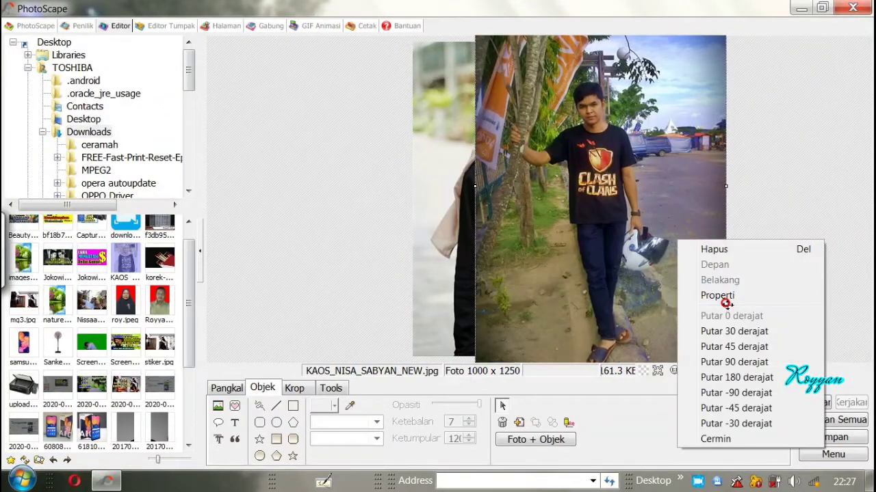
{"action": "left_click", "coordinate": [725, 303]}
{"action": "left_click_drag", "start_coordinate": [290, 331], "coordinate": [258, 331]}
{"action": "left_click", "coordinate": [420, 304]}
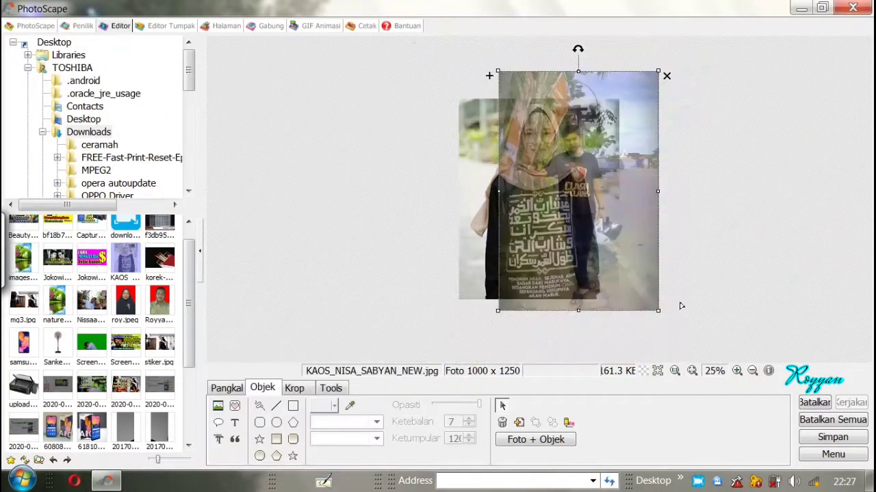
Enlarge the man's photo and place it to the right of the woman
{"action": "left_click_drag", "start_coordinate": [499, 276], "coordinate": [543, 240]}
{"action": "mouse_move", "coordinate": [727, 318]}
{"action": "left_mouse_down"}
{"action": "mouse_move", "coordinate": [607, 322]}
{"action": "mouse_move", "coordinate": [657, 309]}
{"action": "mouse_move", "coordinate": [618, 303]}
{"action": "mouse_move", "coordinate": [644, 168]}
{"action": "left_mouse_up"}
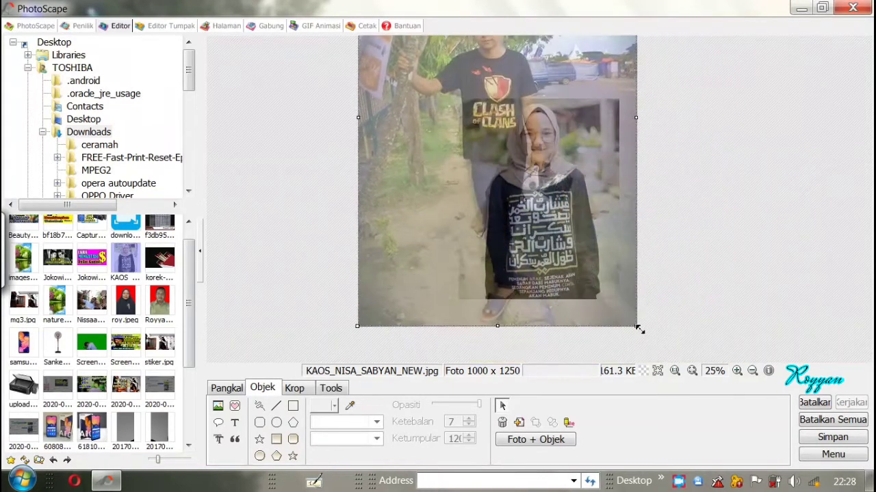
{"action": "left_click_drag", "start_coordinate": [639, 329], "coordinate": [677, 362]}
{"action": "left_click", "coordinate": [751, 370]}
{"action": "left_click_drag", "start_coordinate": [574, 263], "coordinate": [698, 239]}
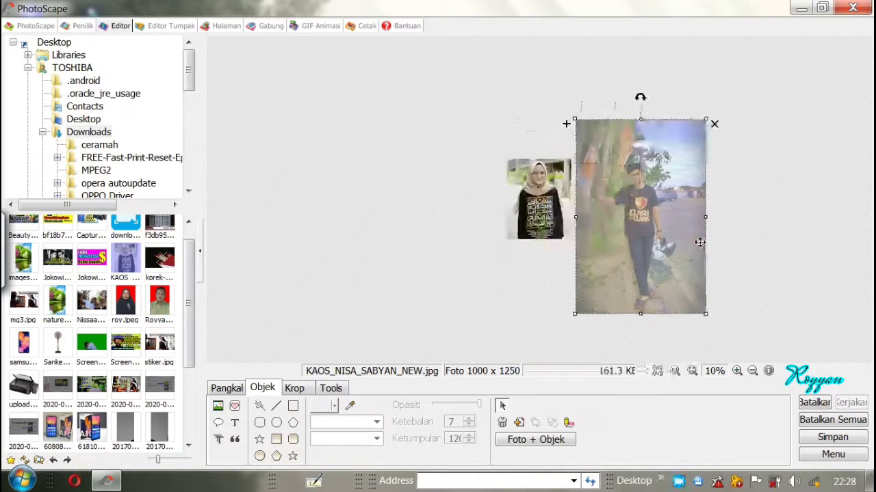
{"action": "left_click", "coordinate": [757, 234]}
Restore the man's photo to full 255 opacity and save the composite
{"action": "right_click", "coordinate": [674, 257]}
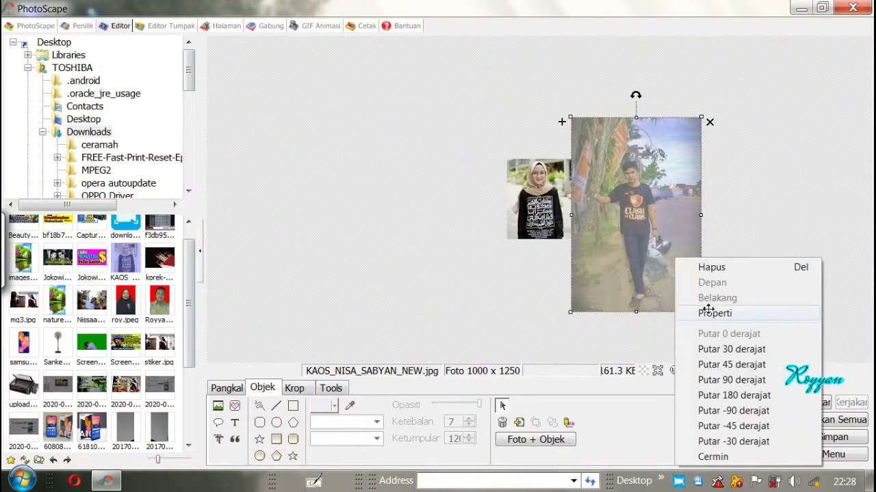
{"action": "left_click", "coordinate": [705, 313]}
{"action": "left_click_drag", "start_coordinate": [264, 272], "coordinate": [311, 272]}
{"action": "left_click", "coordinate": [420, 306]}
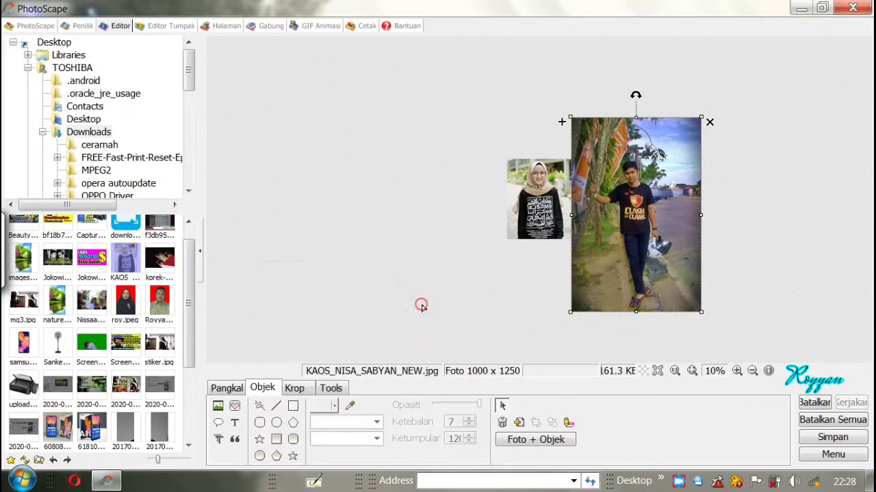
{"action": "left_click", "coordinate": [832, 438]}
{"action": "left_click", "coordinate": [247, 80]}
Temporarily lower the man's photo opacity to align it, then move it back right
{"action": "left_click", "coordinate": [371, 287]}
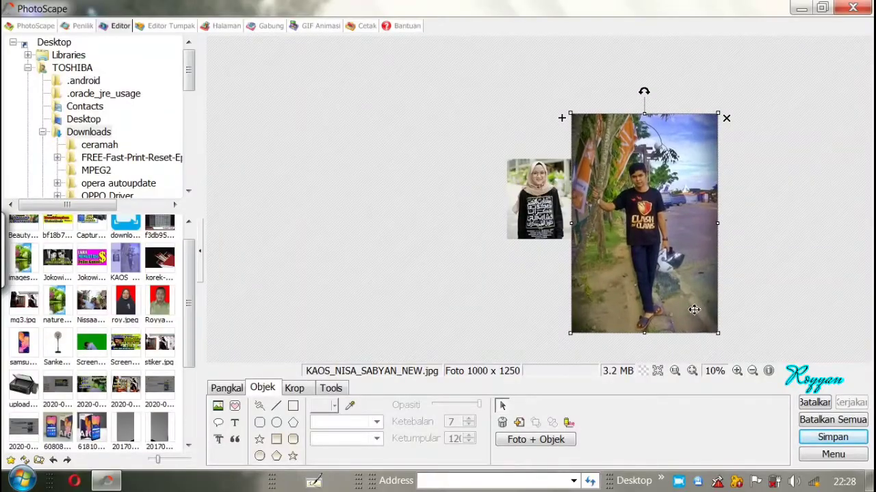
{"action": "left_click_drag", "start_coordinate": [708, 320], "coordinate": [622, 311]}
{"action": "right_click", "coordinate": [581, 240]}
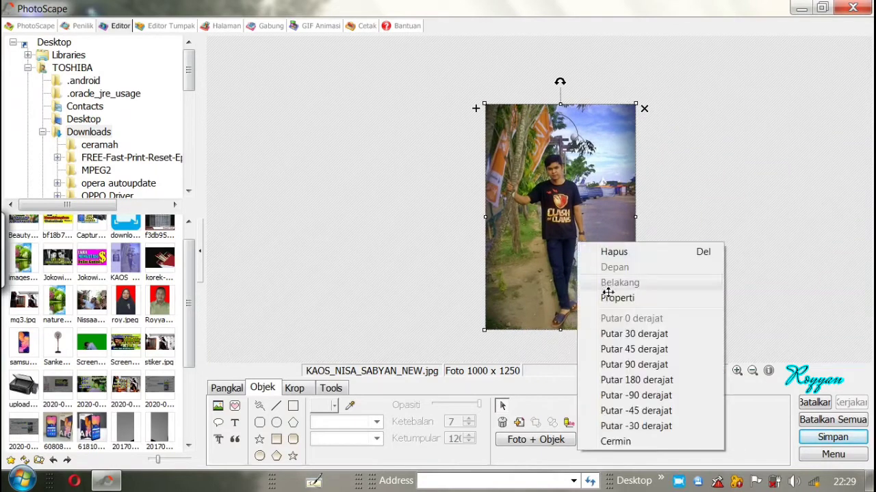
{"action": "left_click", "coordinate": [589, 293]}
{"action": "left_click_drag", "start_coordinate": [297, 334], "coordinate": [251, 334]}
{"action": "key", "text": "Return"}
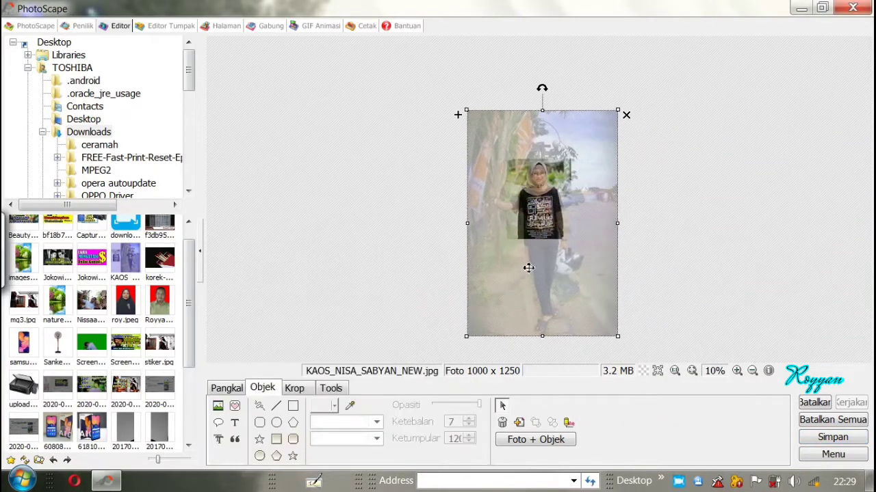
{"action": "left_click_drag", "start_coordinate": [534, 269], "coordinate": [632, 262]}
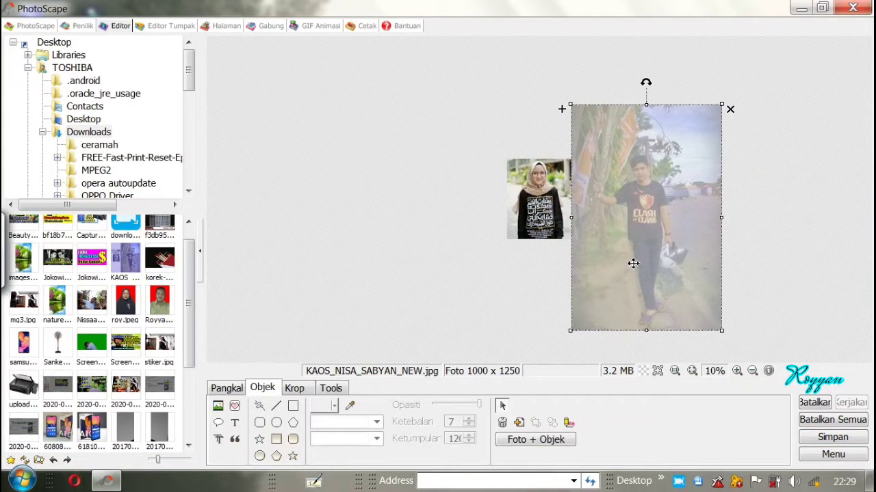
Cancel the save prompt and return the man's photo to full opacity
{"action": "left_click", "coordinate": [832, 437]}
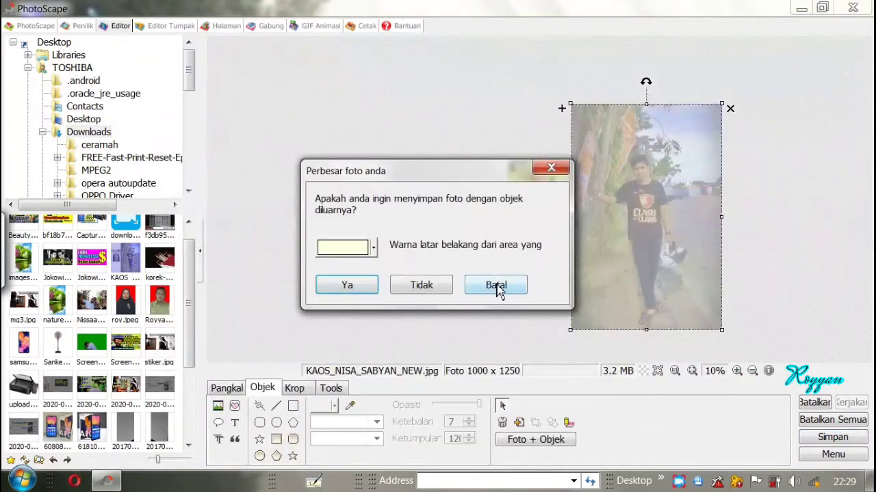
{"action": "left_click", "coordinate": [497, 288]}
{"action": "right_click", "coordinate": [592, 195]}
{"action": "left_click", "coordinate": [627, 250]}
{"action": "left_click_drag", "start_coordinate": [250, 334], "coordinate": [298, 333]}
{"action": "key", "text": "Return"}
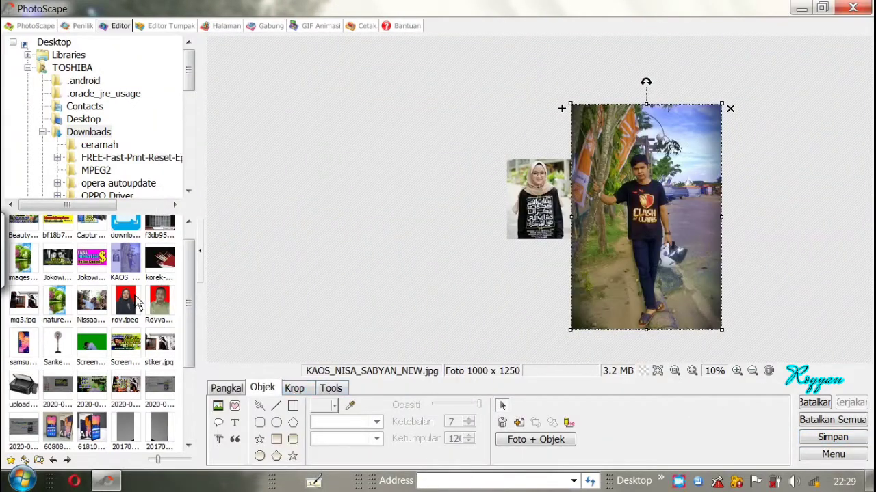
Switch to roy.jpeg, saving the composite with its objects as a 100% quality JPEG
{"action": "left_click", "coordinate": [136, 301]}
{"action": "left_click", "coordinate": [424, 287]}
{"action": "left_click", "coordinate": [351, 286]}
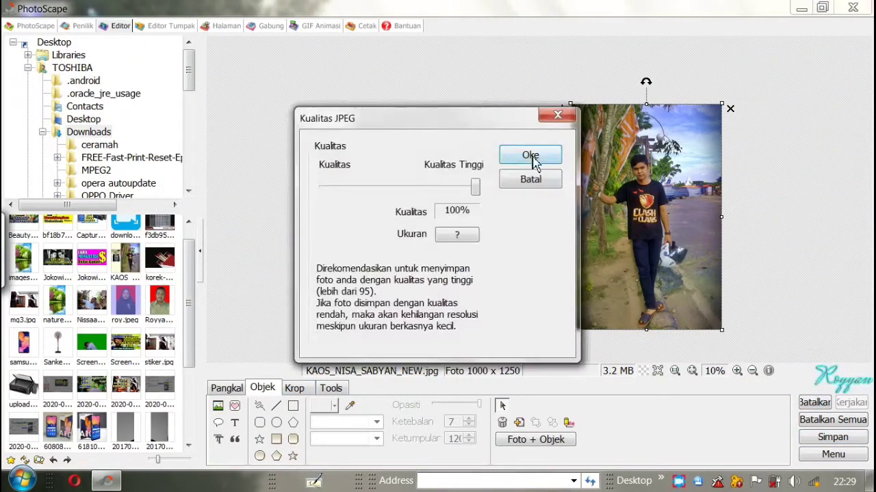
{"action": "left_click", "coordinate": [532, 158]}
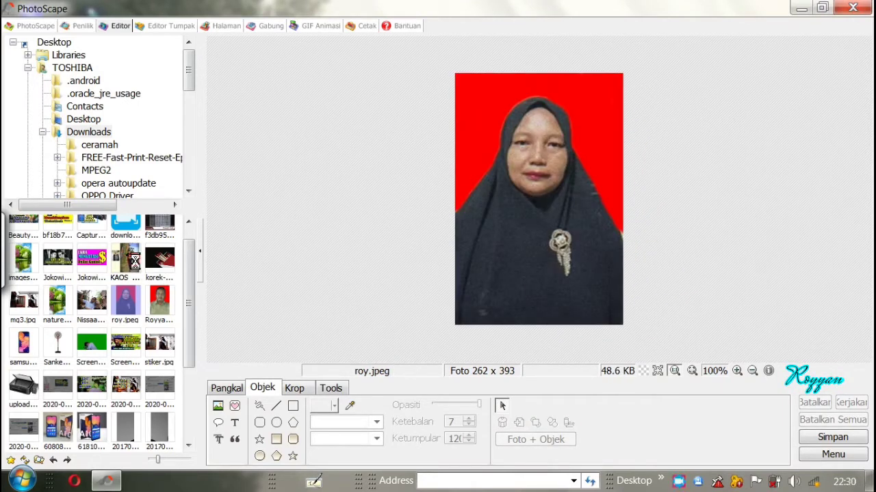
Open KAOS_NISA_SABYAN_NEW.jpg and crop it to 2600 x 1437 around both people
{"action": "left_click", "coordinate": [136, 264]}
{"action": "left_click", "coordinate": [295, 389]}
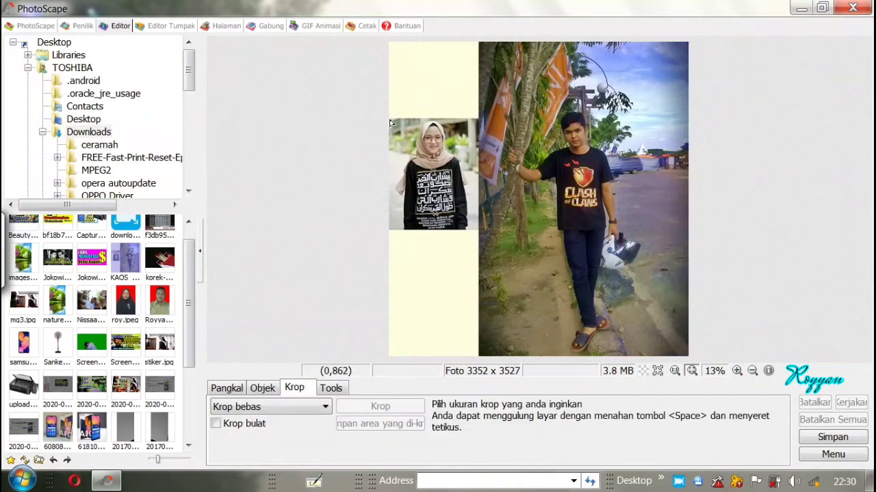
{"action": "left_click_drag", "start_coordinate": [388, 102], "coordinate": [621, 231]}
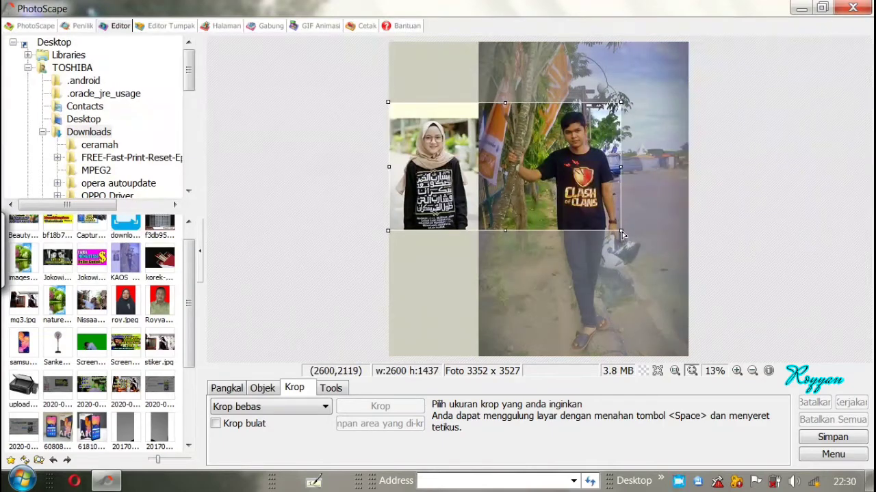
{"action": "double_click", "coordinate": [623, 234]}
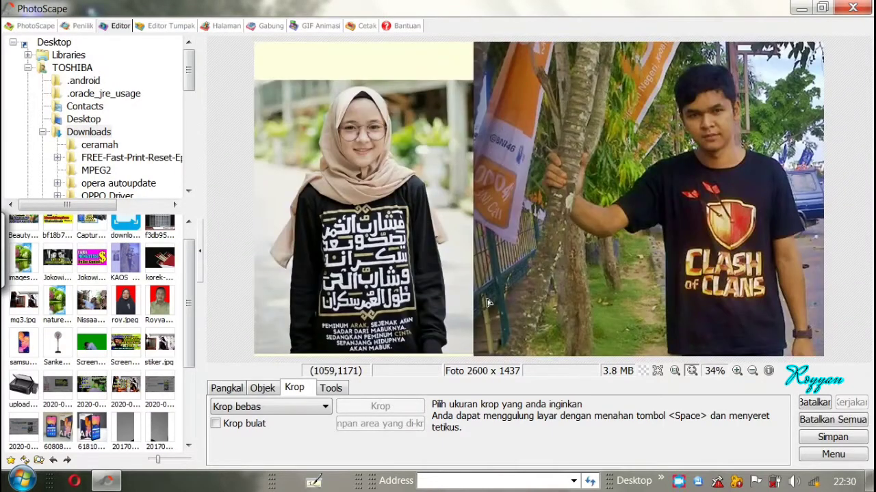
{"action": "left_click", "coordinate": [330, 388]}
{"action": "left_click", "coordinate": [373, 439]}
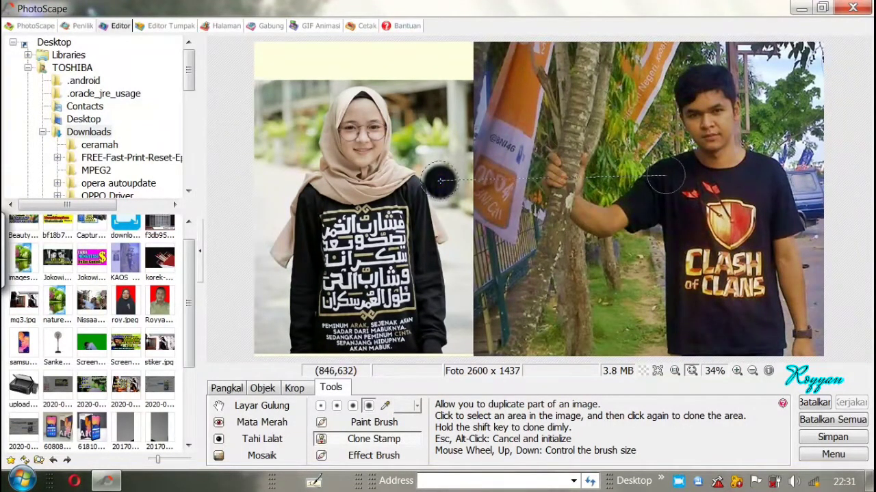
Clone-stamp the man's hair, shirt and head into the gap beside the woman, undoing two strokes
{"action": "mouse_move", "coordinate": [441, 180]}
{"action": "left_mouse_down"}
{"action": "mouse_move", "coordinate": [445, 232]}
{"action": "mouse_move", "coordinate": [469, 297]}
{"action": "mouse_move", "coordinate": [464, 321]}
{"action": "mouse_move", "coordinate": [482, 149]}
{"action": "mouse_move", "coordinate": [473, 134]}
{"action": "left_mouse_up"}
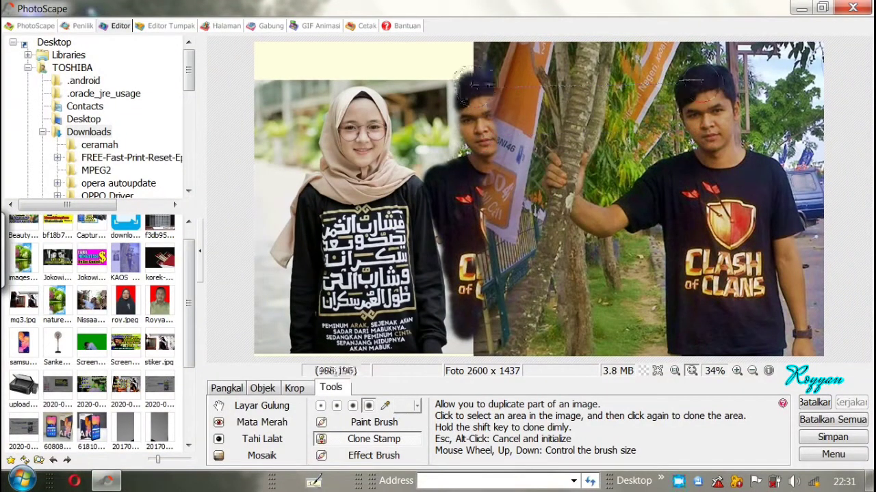
{"action": "left_click_drag", "start_coordinate": [463, 93], "coordinate": [491, 88]}
{"action": "left_click_drag", "start_coordinate": [505, 135], "coordinate": [509, 139]}
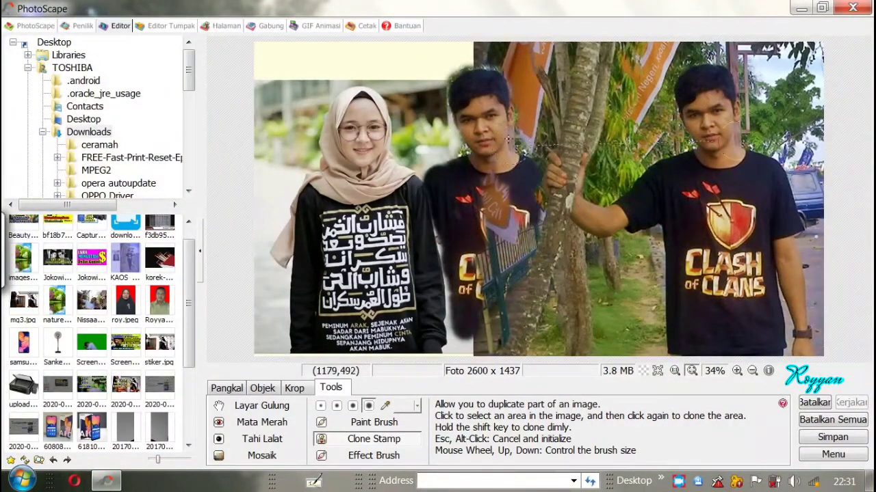
{"action": "left_click_drag", "start_coordinate": [519, 175], "coordinate": [481, 248]}
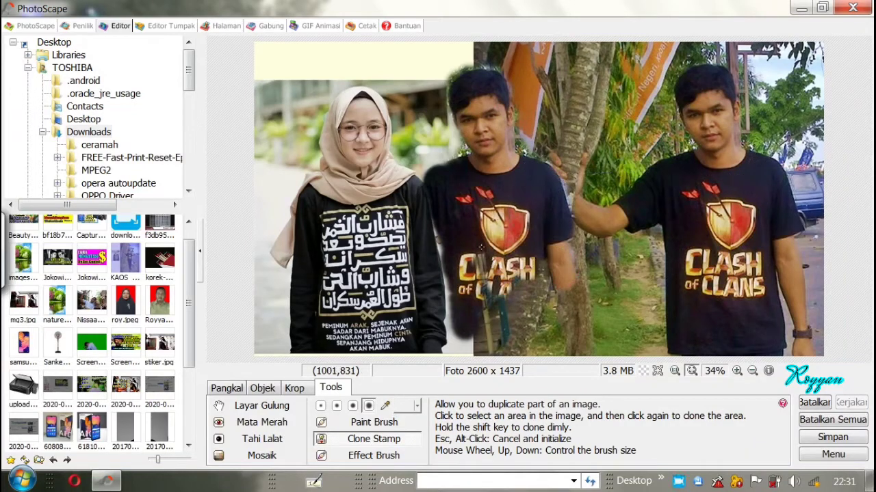
{"action": "key", "text": "ctrl+z"}
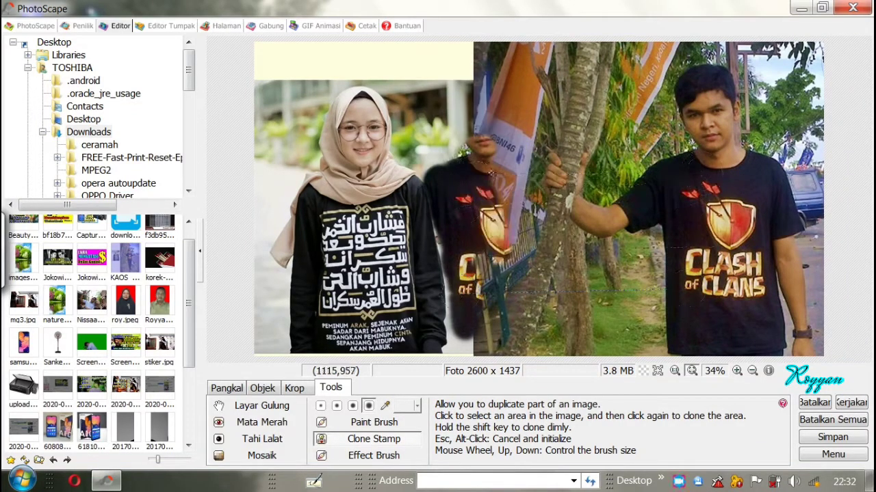
{"action": "mouse_move", "coordinate": [477, 132]}
{"action": "left_mouse_down"}
{"action": "mouse_move", "coordinate": [471, 84]}
{"action": "mouse_move", "coordinate": [500, 156]}
{"action": "mouse_move", "coordinate": [566, 215]}
{"action": "mouse_move", "coordinate": [574, 262]}
{"action": "mouse_move", "coordinate": [530, 327]}
{"action": "mouse_move", "coordinate": [470, 316]}
{"action": "mouse_move", "coordinate": [520, 308]}
{"action": "mouse_move", "coordinate": [449, 218]}
{"action": "left_mouse_up"}
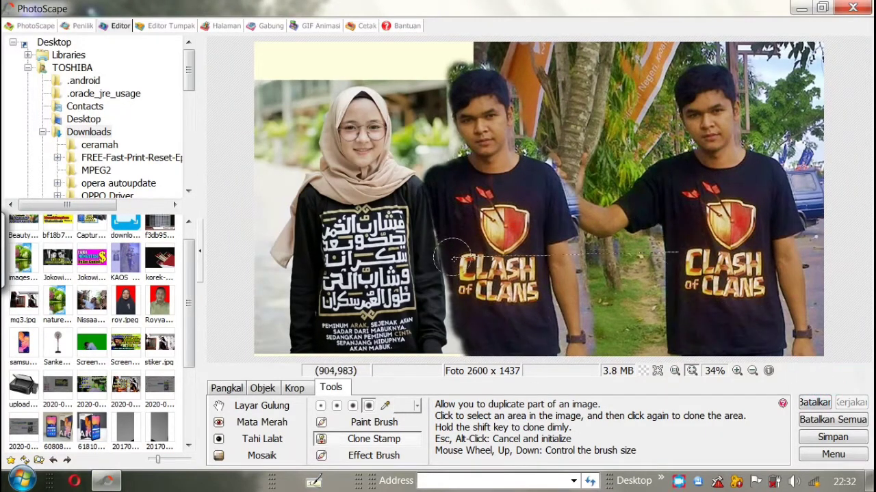
{"action": "key", "text": "ctrl+z"}
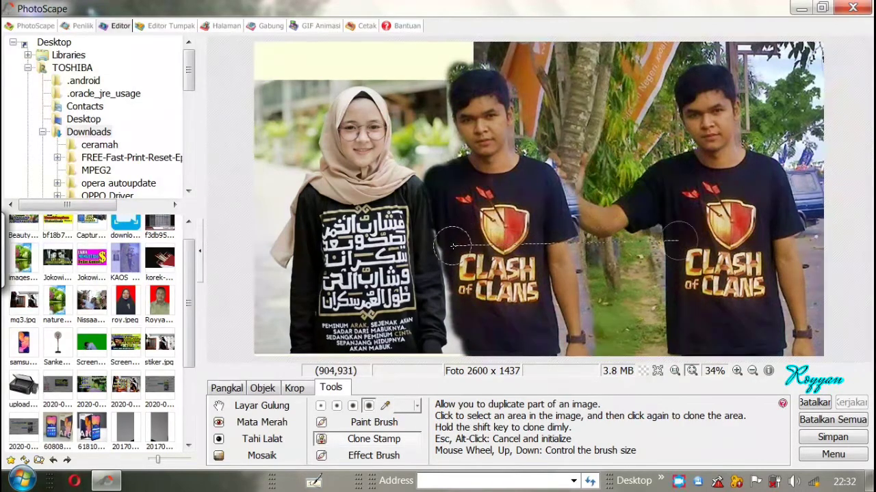
{"action": "left_click", "coordinate": [737, 370]}
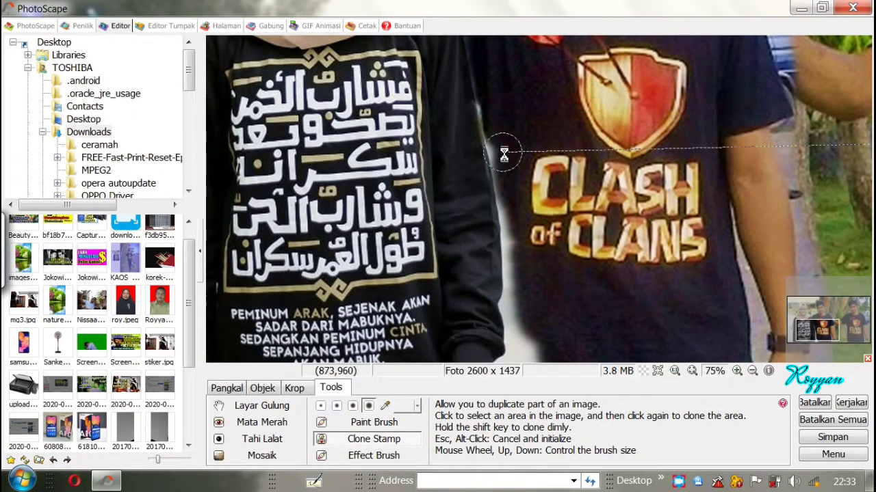
Clone dark shirt texture over the pale arm edge and the man's shoulder seam
{"action": "mouse_move", "coordinate": [504, 154]}
{"action": "left_mouse_down"}
{"action": "mouse_move", "coordinate": [514, 310]}
{"action": "mouse_move", "coordinate": [540, 361]}
{"action": "left_mouse_up"}
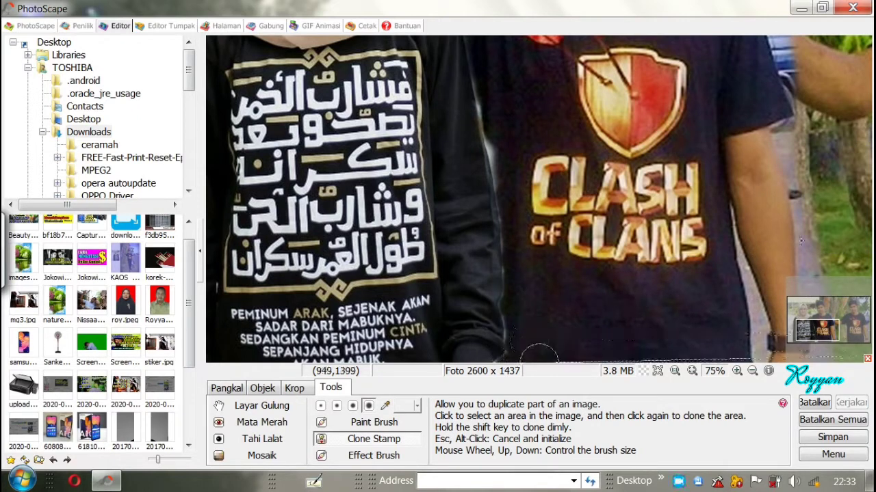
{"action": "left_click", "coordinate": [830, 328]}
{"action": "left_click", "coordinate": [836, 333]}
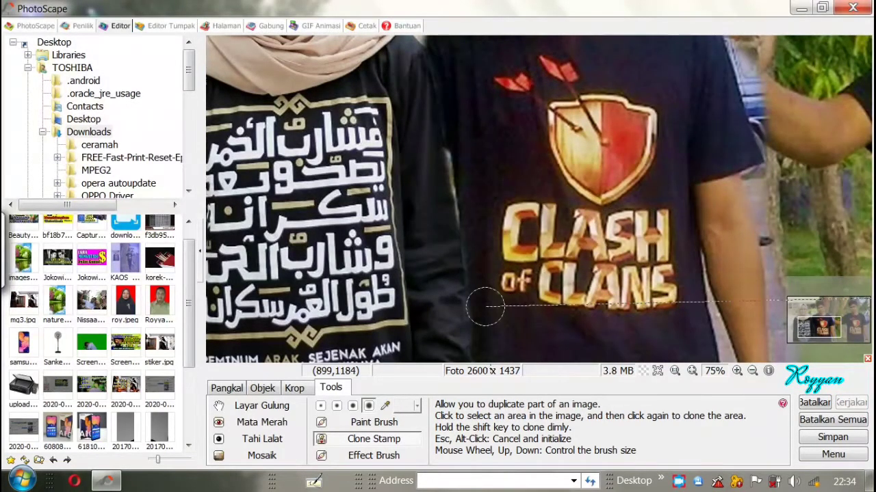
{"action": "left_click_drag", "start_coordinate": [819, 327], "coordinate": [810, 317]}
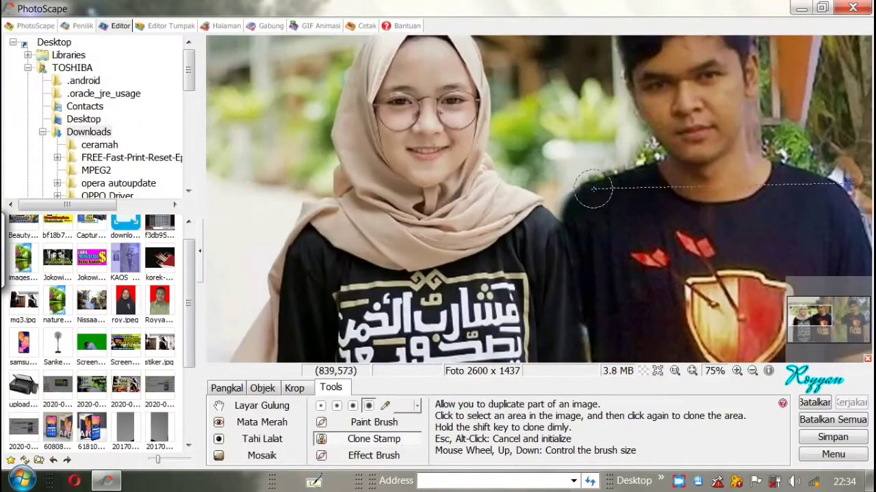
{"action": "left_click_drag", "start_coordinate": [592, 188], "coordinate": [567, 211]}
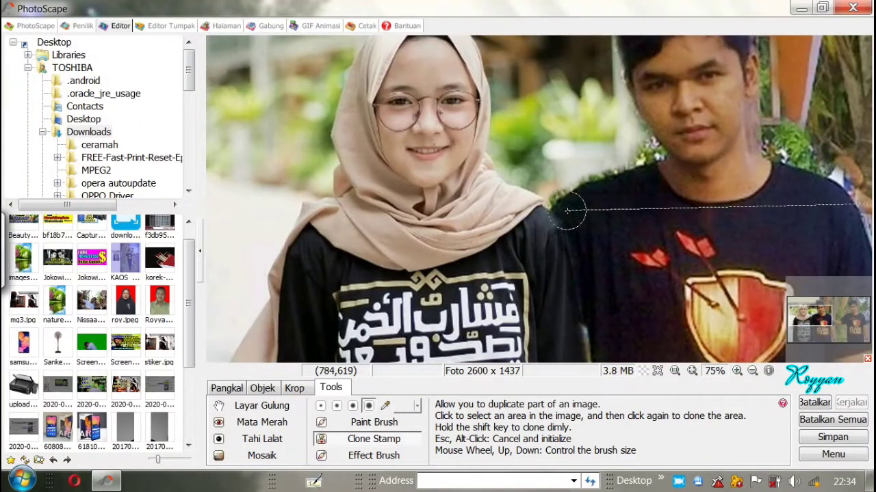
{"action": "key", "text": "Escape"}
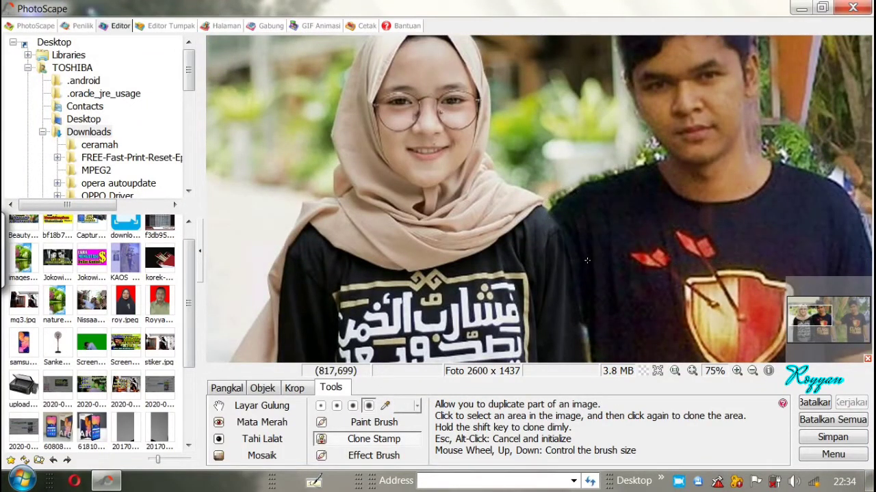
{"action": "left_click", "coordinate": [805, 300]}
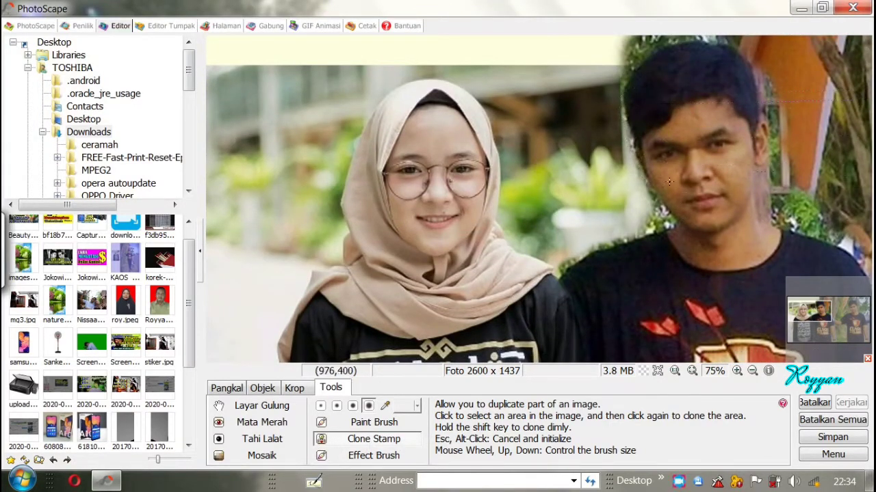
{"action": "left_click", "coordinate": [373, 455]}
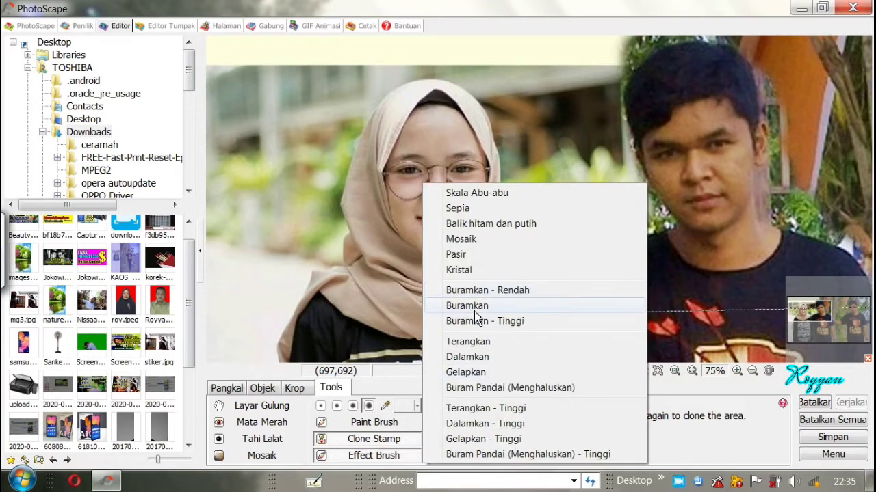
Undo the blur on the woman's face and switch the brush to Buramkan - Rendah
{"action": "left_click", "coordinate": [452, 306]}
{"action": "key", "text": "ctrl+z"}
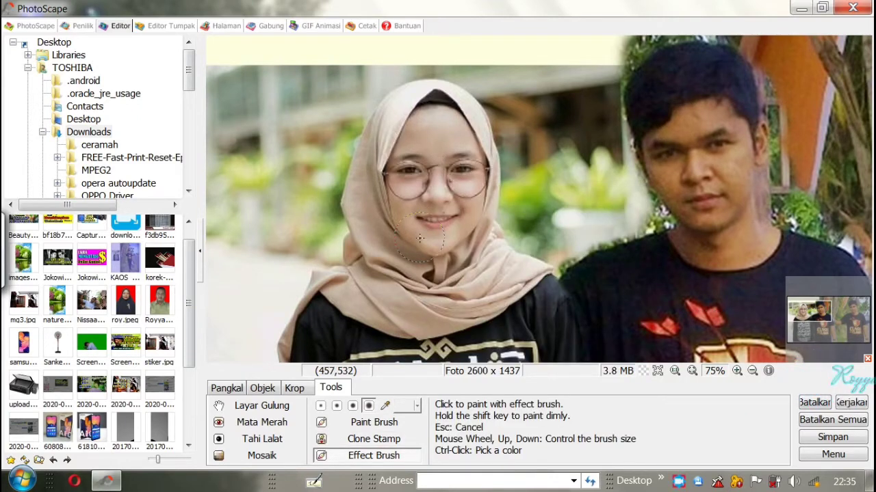
{"action": "right_click", "coordinate": [424, 178]}
{"action": "left_click", "coordinate": [479, 307]}
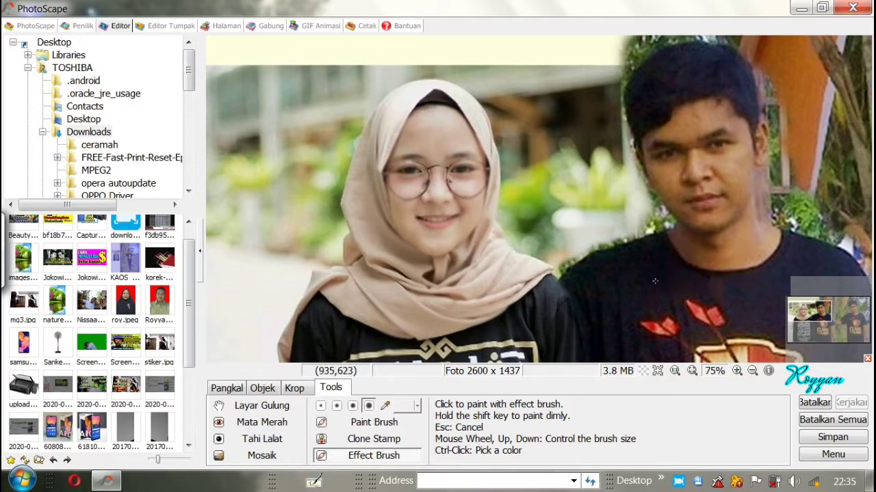
{"action": "left_click_drag", "start_coordinate": [853, 322], "coordinate": [818, 327]}
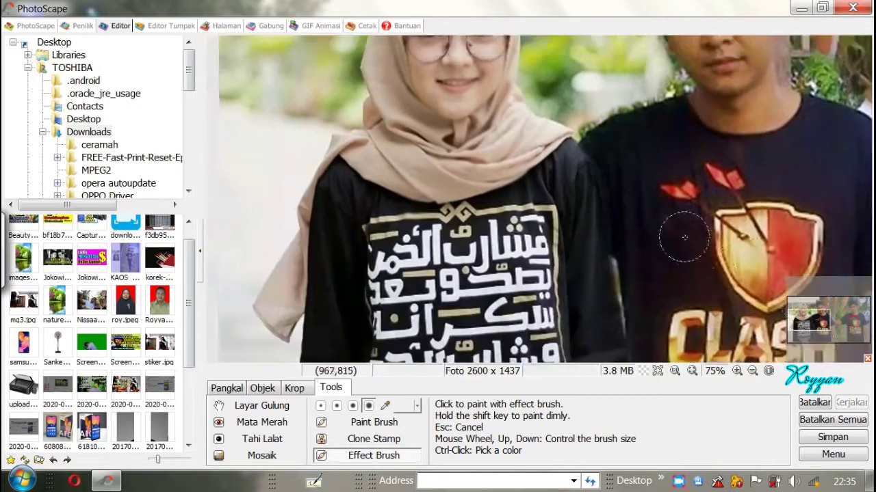
{"action": "right_click", "coordinate": [659, 250]}
{"action": "left_click", "coordinate": [671, 214]}
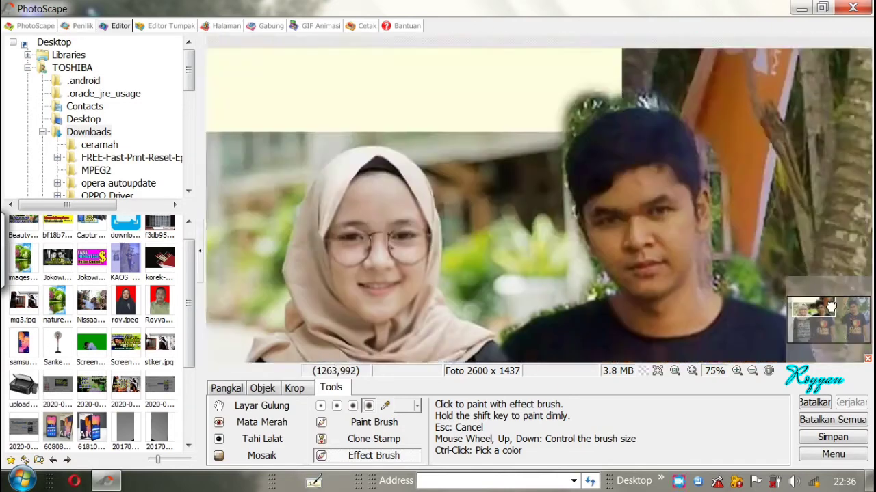
Blur the Arabic text on the woman's shirt and soften the top of her hijab
{"action": "left_click_drag", "start_coordinate": [830, 324], "coordinate": [821, 328]}
{"action": "left_click_drag", "start_coordinate": [539, 209], "coordinate": [459, 109]}
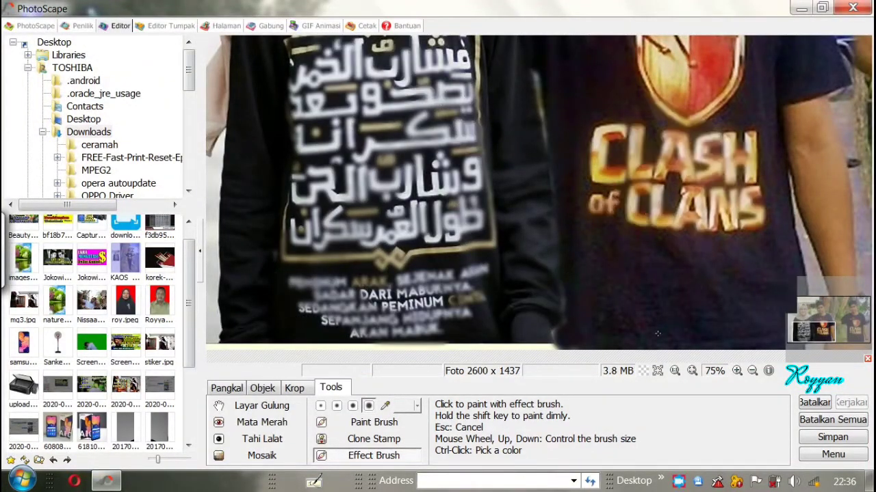
{"action": "left_click", "coordinate": [817, 326]}
{"action": "left_click_drag", "start_coordinate": [818, 326], "coordinate": [816, 316]}
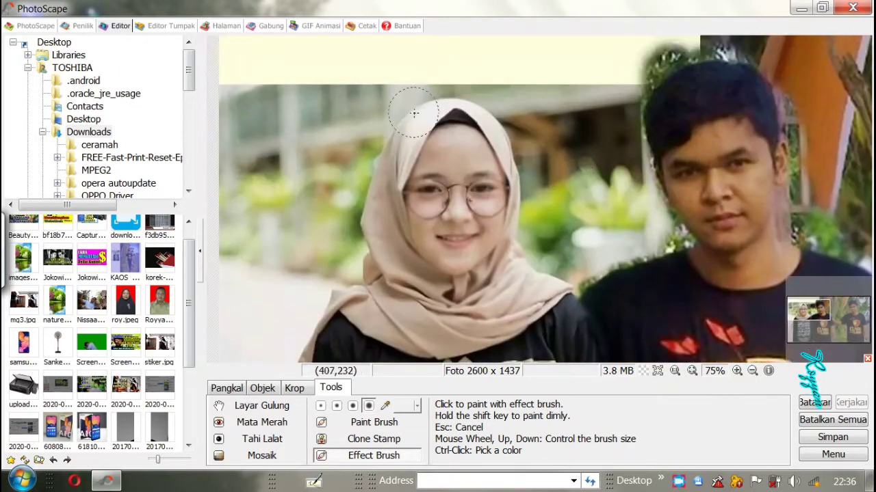
{"action": "left_click_drag", "start_coordinate": [501, 138], "coordinate": [438, 123]}
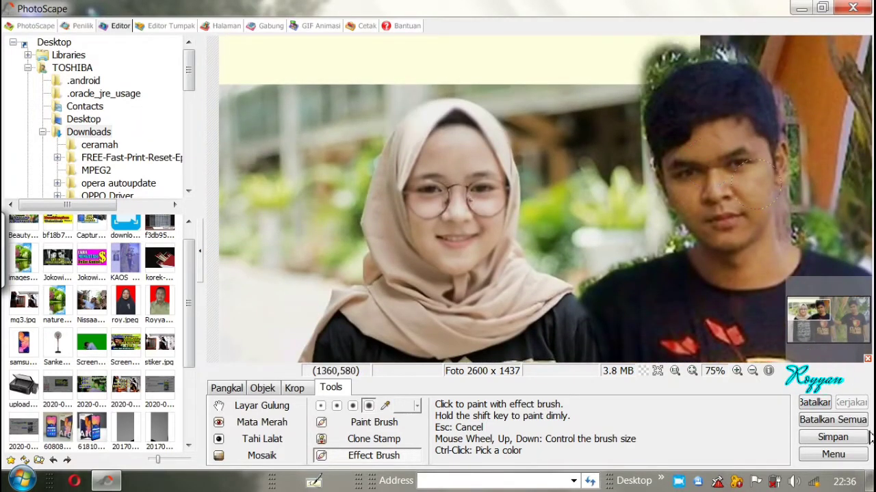
{"action": "left_click", "coordinate": [404, 440]}
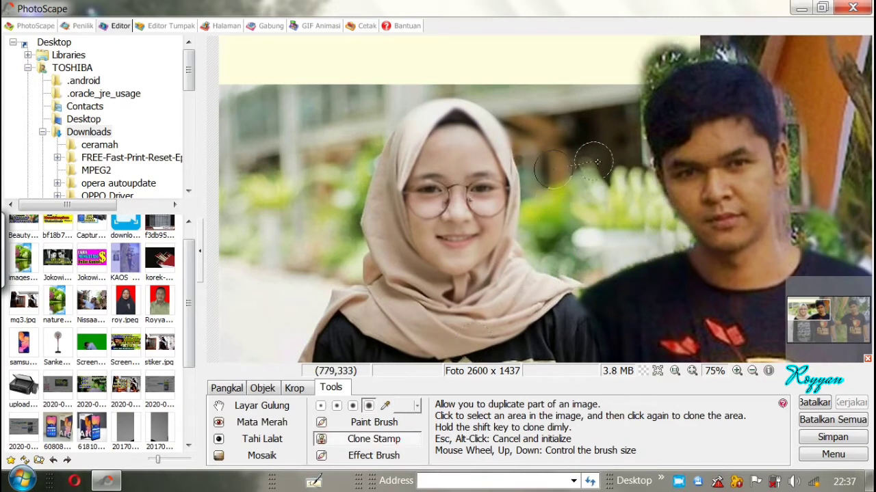
Clone background over the gap beside the man's head and the tree area at the top
{"action": "mouse_move", "coordinate": [597, 161]}
{"action": "left_mouse_down"}
{"action": "mouse_move", "coordinate": [636, 166]}
{"action": "mouse_move", "coordinate": [635, 129]}
{"action": "left_mouse_up"}
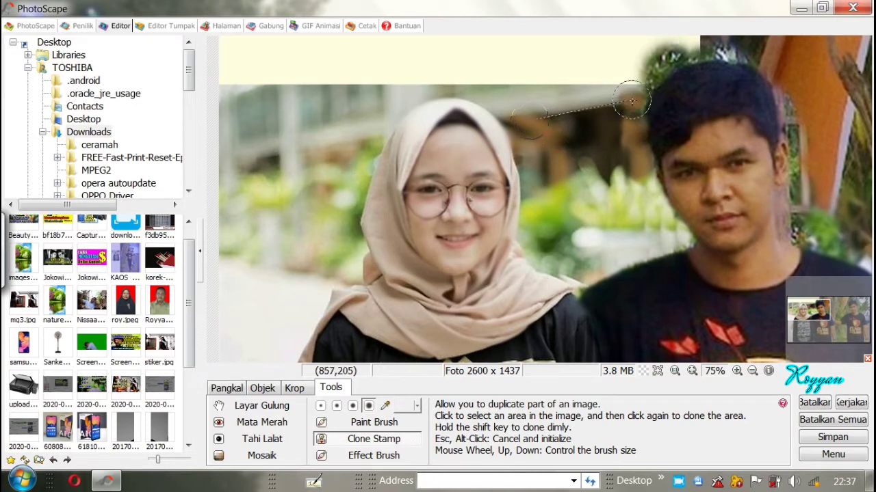
{"action": "left_click_drag", "start_coordinate": [651, 72], "coordinate": [731, 47]}
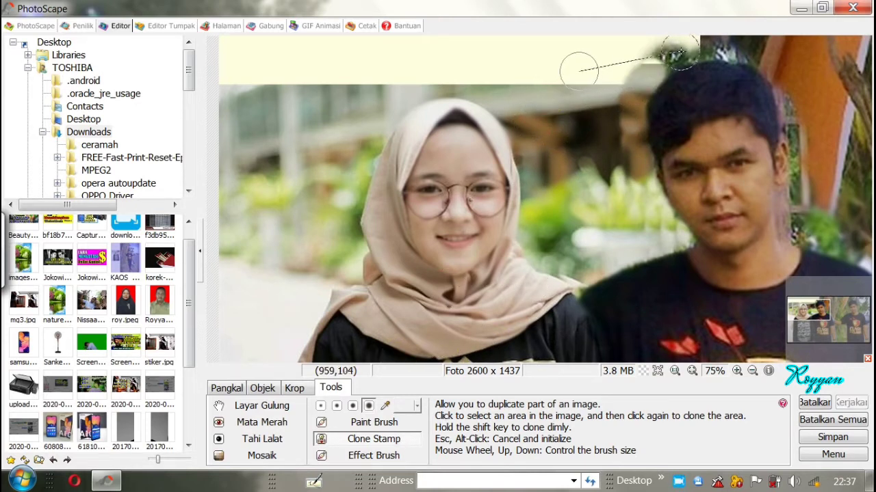
{"action": "mouse_move", "coordinate": [828, 307]}
{"action": "left_mouse_down"}
{"action": "mouse_move", "coordinate": [814, 328]}
{"action": "mouse_move", "coordinate": [826, 336]}
{"action": "left_mouse_up"}
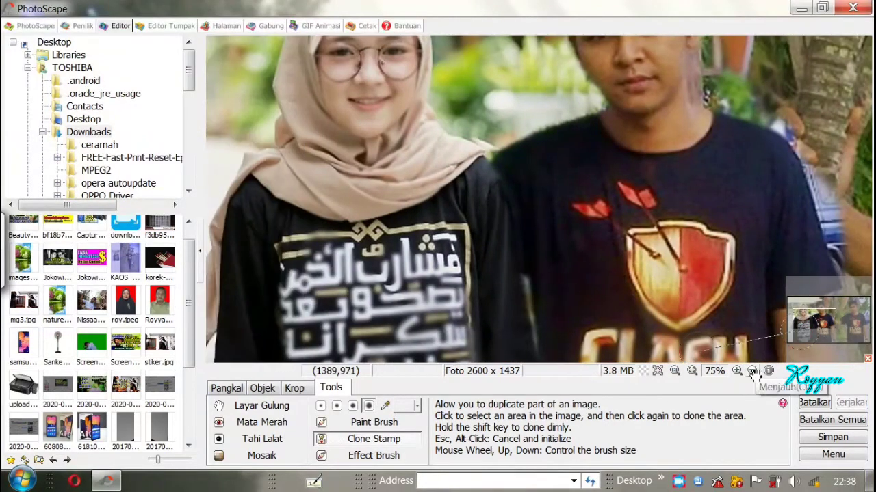
{"action": "left_click", "coordinate": [752, 371]}
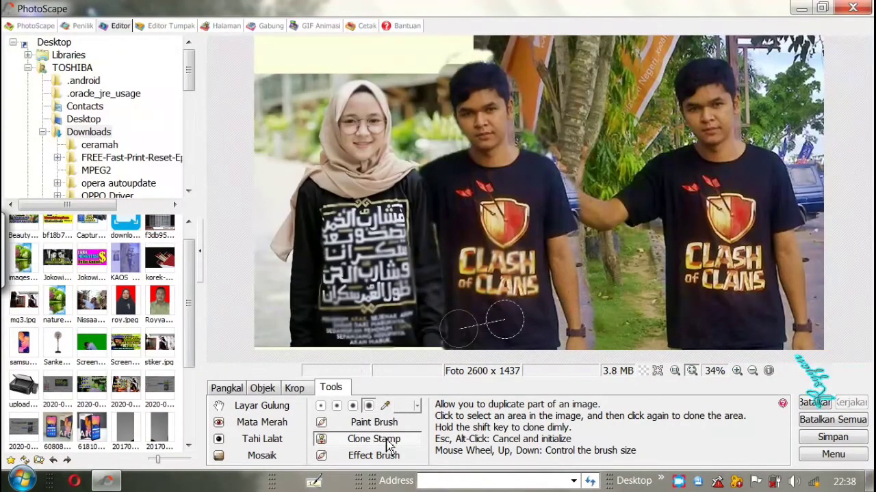
Cover the hand on the man's shoulder and the area around his head with cloned background
{"action": "left_click", "coordinate": [441, 158]}
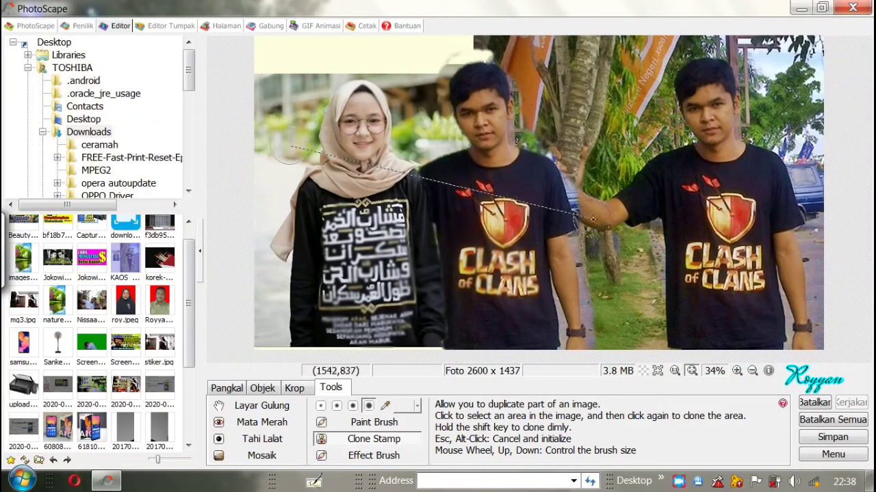
{"action": "left_click_drag", "start_coordinate": [588, 219], "coordinate": [578, 191]}
{"action": "mouse_move", "coordinate": [594, 228]}
{"action": "left_mouse_down"}
{"action": "mouse_move", "coordinate": [581, 242]}
{"action": "mouse_move", "coordinate": [593, 301]}
{"action": "left_mouse_up"}
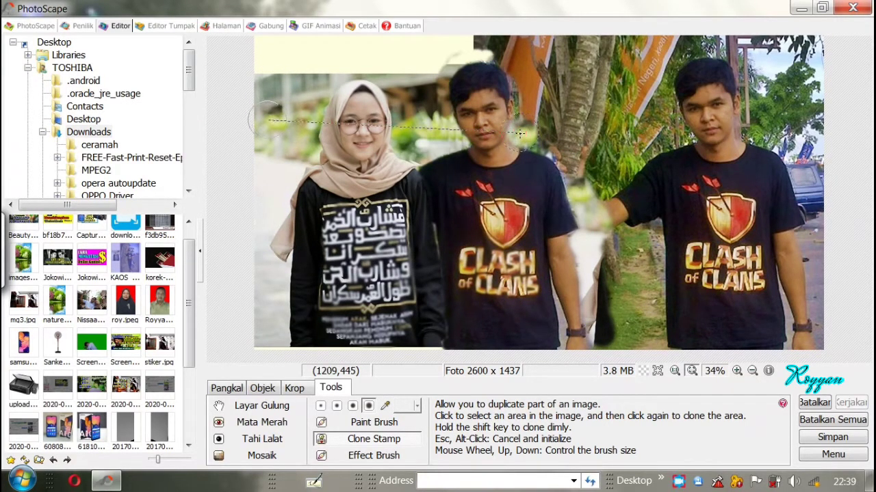
{"action": "mouse_move", "coordinate": [527, 102]}
{"action": "left_mouse_down"}
{"action": "mouse_move", "coordinate": [523, 83]}
{"action": "mouse_move", "coordinate": [536, 95]}
{"action": "mouse_move", "coordinate": [545, 136]}
{"action": "left_mouse_up"}
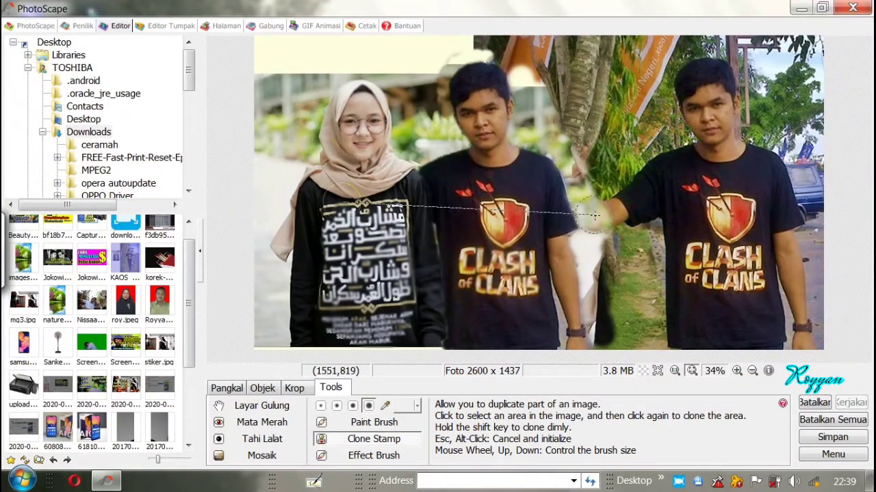
{"action": "left_click", "coordinate": [294, 388]}
Clone building texture over the pale top-left area, the bright top patch and the orange flag
{"action": "left_click_drag", "start_coordinate": [253, 73], "coordinate": [553, 216]}
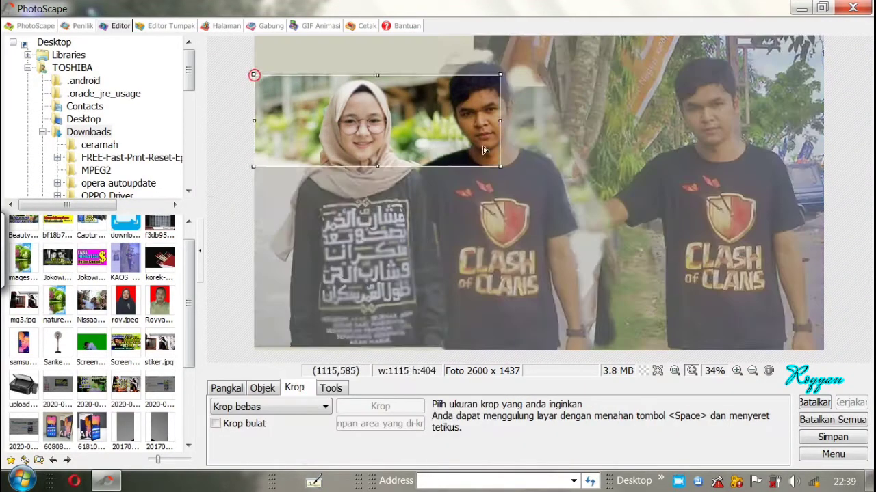
{"action": "left_click", "coordinate": [506, 263]}
{"action": "left_click", "coordinate": [331, 388]}
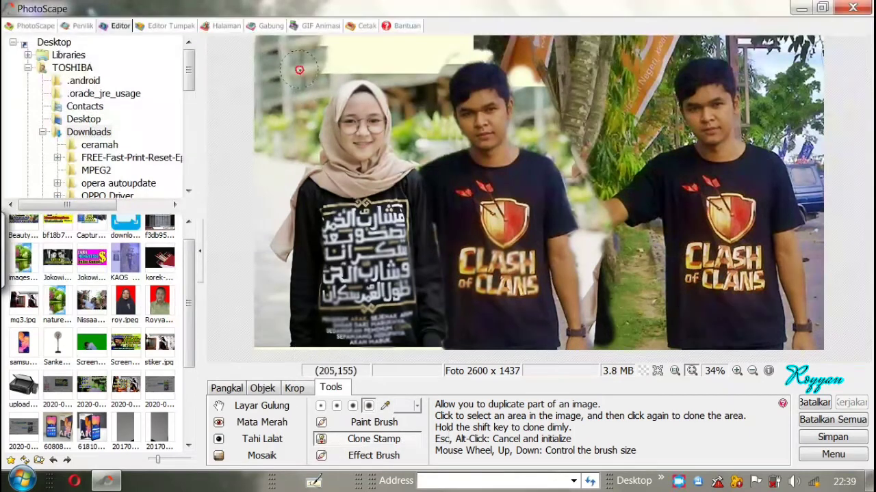
{"action": "left_click", "coordinate": [330, 69]}
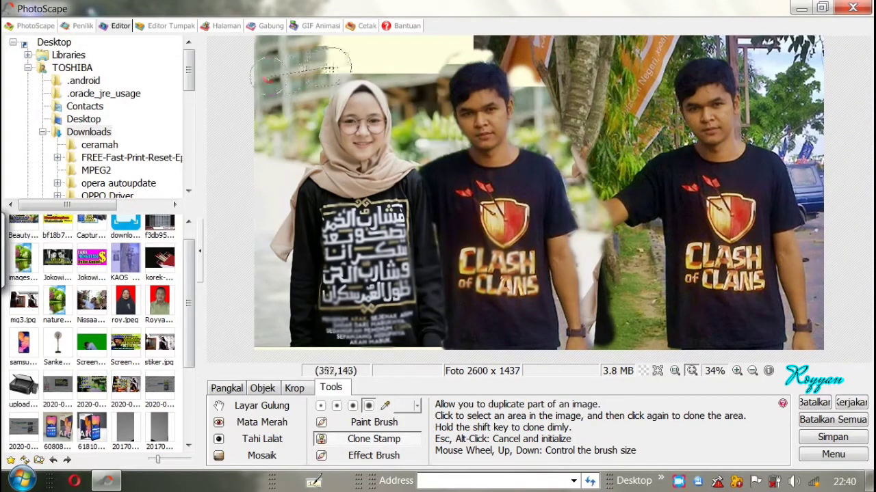
{"action": "mouse_move", "coordinate": [331, 68]}
{"action": "left_mouse_down"}
{"action": "mouse_move", "coordinate": [321, 68]}
{"action": "mouse_move", "coordinate": [338, 58]}
{"action": "left_mouse_up"}
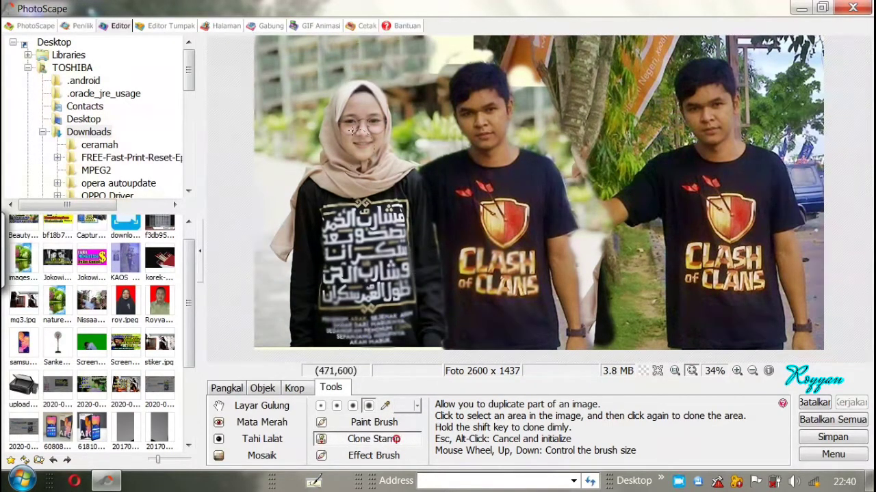
{"action": "mouse_move", "coordinate": [394, 58]}
{"action": "left_mouse_down"}
{"action": "mouse_move", "coordinate": [471, 47]}
{"action": "mouse_move", "coordinate": [443, 63]}
{"action": "left_mouse_up"}
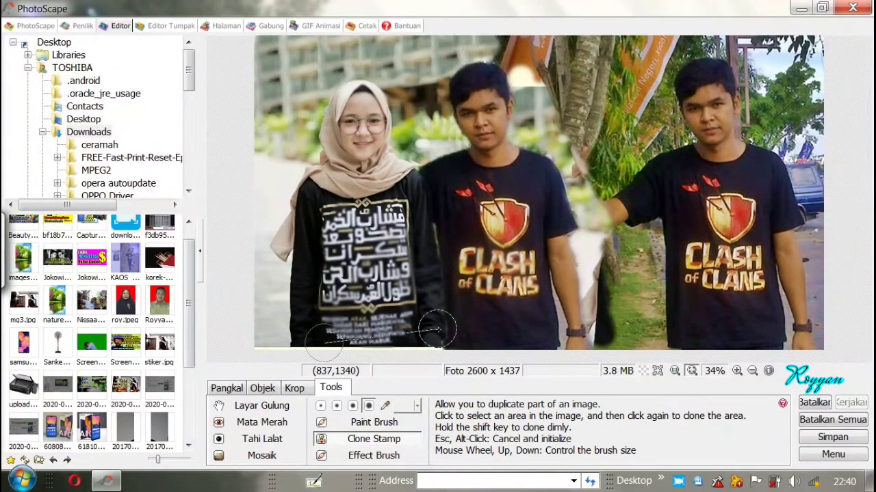
{"action": "left_click", "coordinate": [277, 88]}
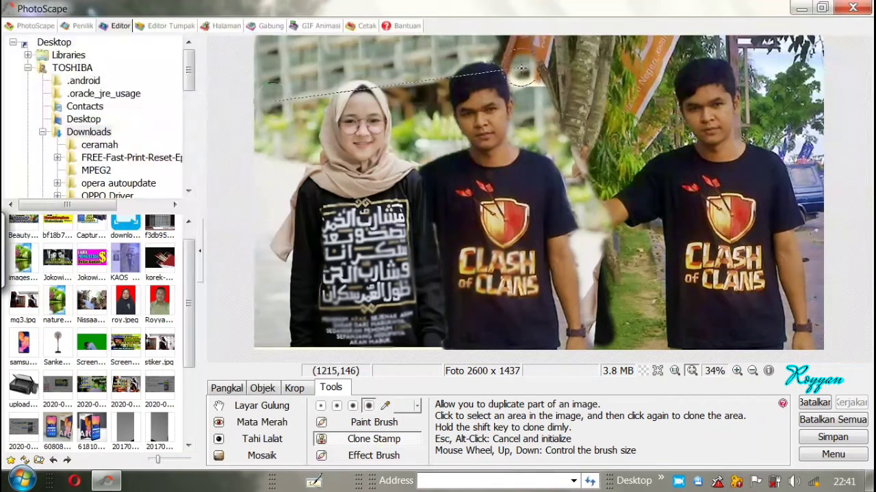
{"action": "left_click_drag", "start_coordinate": [518, 66], "coordinate": [504, 54]}
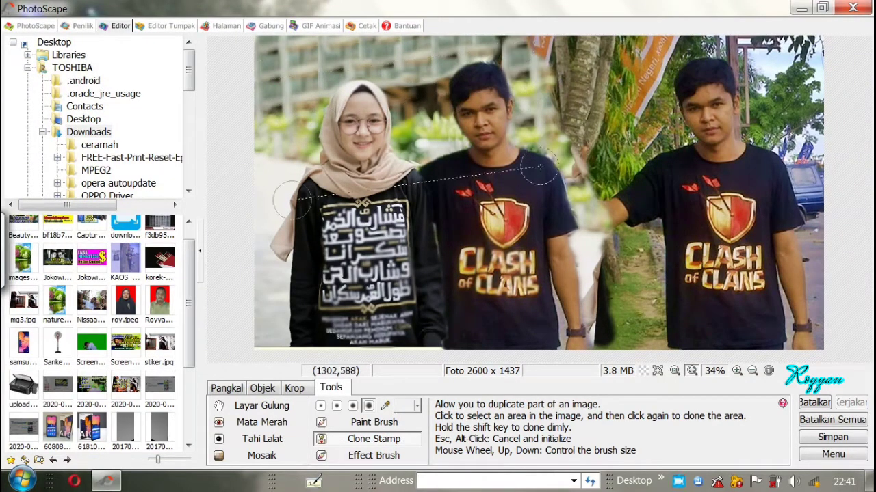
{"action": "left_click", "coordinate": [427, 56]}
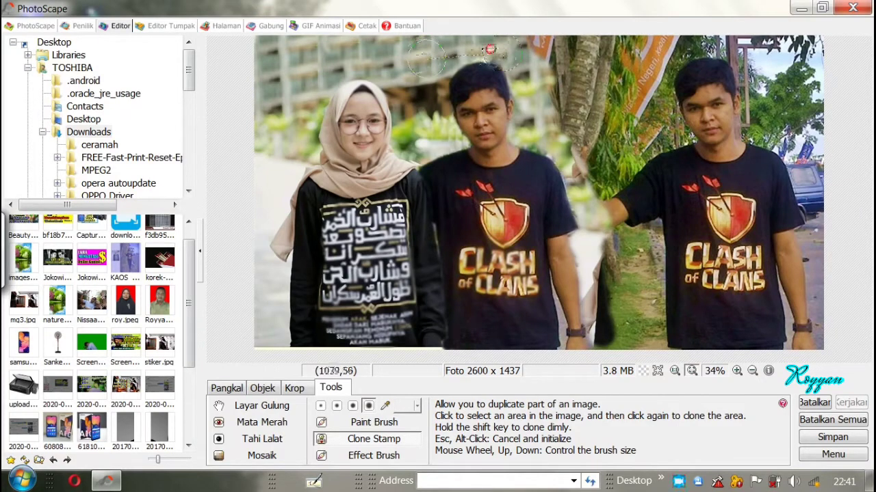
{"action": "left_click", "coordinate": [490, 49]}
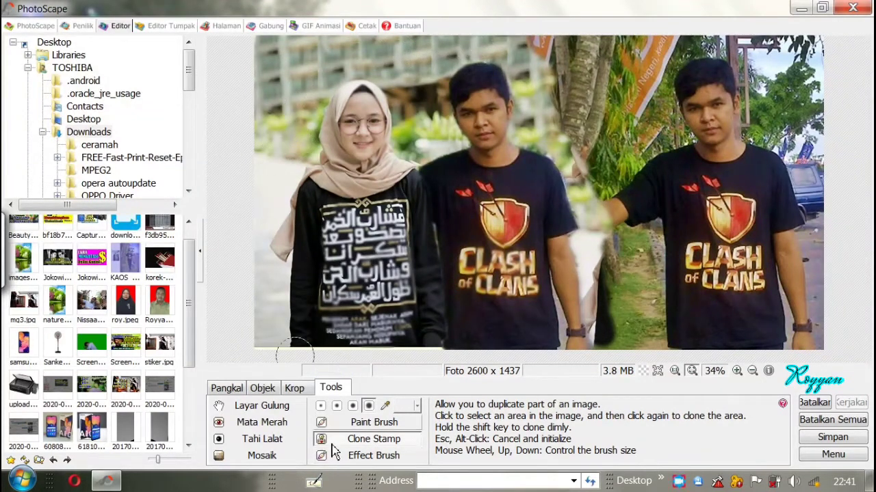
Crop the photo at 16:9 to 1488 x 837 around the woman and the man
{"action": "left_click", "coordinate": [294, 388]}
{"action": "left_click", "coordinate": [270, 407]}
{"action": "left_click", "coordinate": [247, 364]}
{"action": "left_click_drag", "start_coordinate": [265, 63], "coordinate": [590, 246]}
{"action": "left_click_drag", "start_coordinate": [545, 194], "coordinate": [527, 193]}
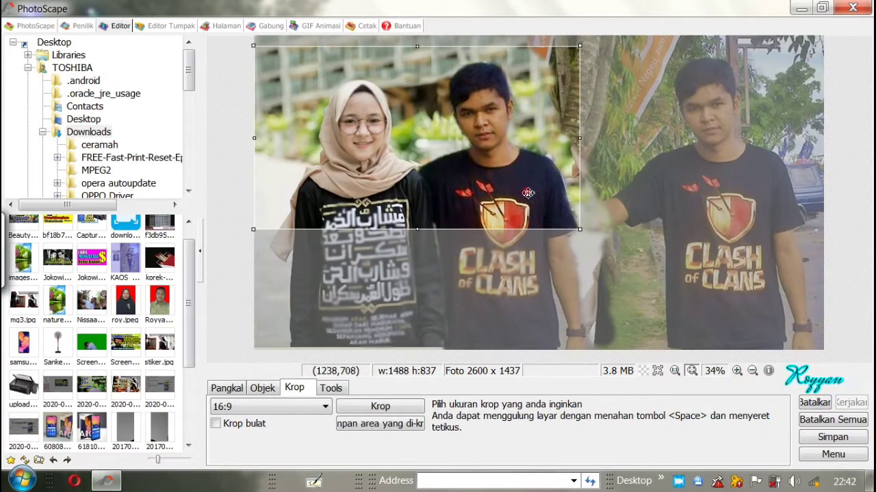
{"action": "double_click", "coordinate": [528, 193]}
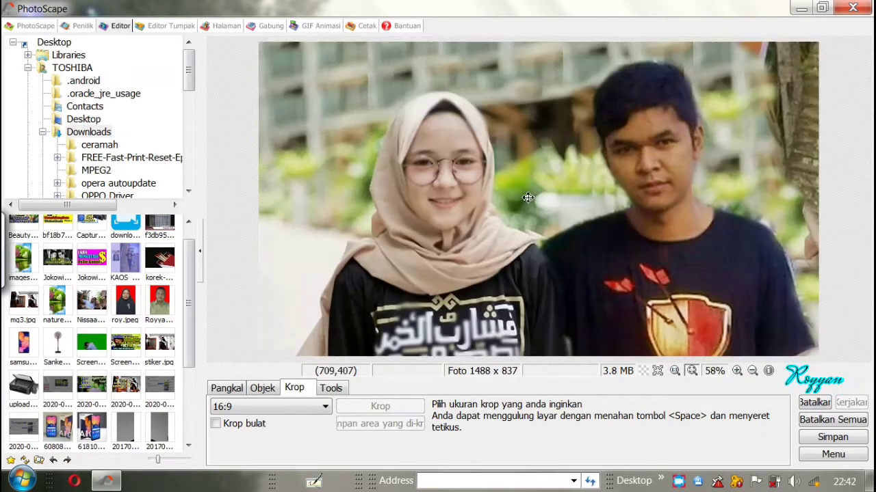
{"action": "left_click", "coordinate": [330, 388]}
{"action": "left_click", "coordinate": [373, 456]}
Brighten the man's face, neck and hair with the Terangkan brush, undoing the last stroke
{"action": "left_click", "coordinate": [488, 342]}
{"action": "mouse_move", "coordinate": [657, 157]}
{"action": "left_mouse_down"}
{"action": "mouse_move", "coordinate": [676, 167]}
{"action": "mouse_move", "coordinate": [700, 215]}
{"action": "left_mouse_up"}
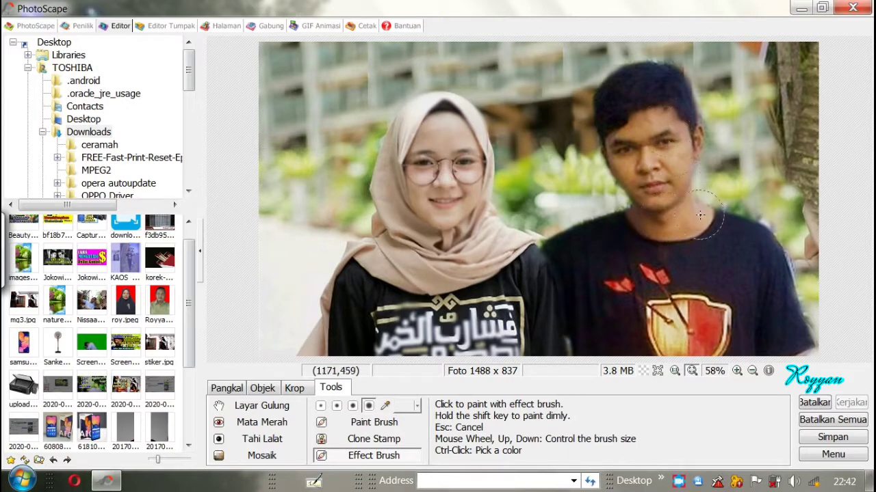
{"action": "left_click", "coordinate": [374, 456]}
{"action": "left_click", "coordinate": [479, 342]}
{"action": "mouse_move", "coordinate": [667, 102]}
{"action": "left_mouse_down"}
{"action": "mouse_move", "coordinate": [641, 118]}
{"action": "mouse_move", "coordinate": [654, 128]}
{"action": "mouse_move", "coordinate": [647, 174]}
{"action": "mouse_move", "coordinate": [691, 223]}
{"action": "left_mouse_up"}
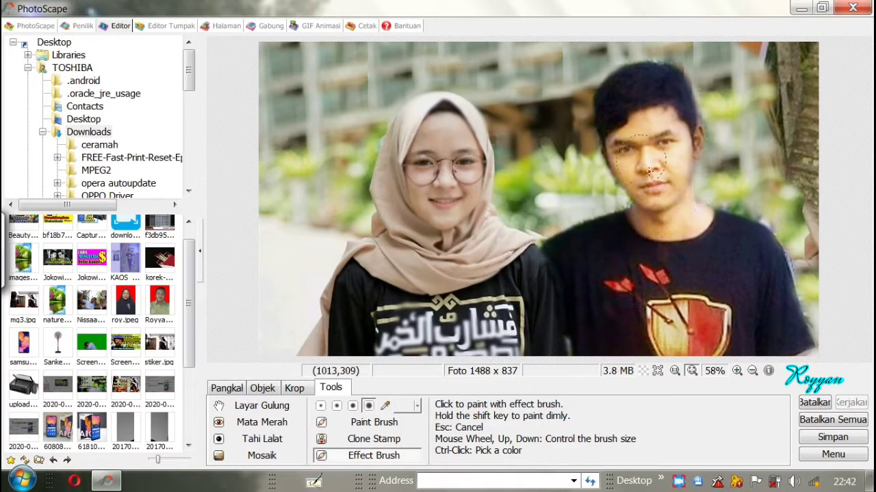
{"action": "left_click_drag", "start_coordinate": [648, 171], "coordinate": [682, 159]}
{"action": "key", "text": "ctrl+z"}
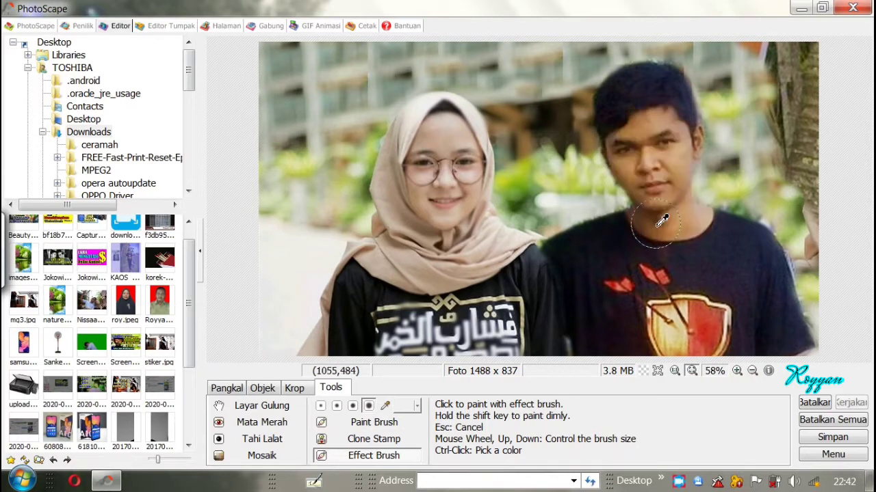
Repaint the man's face and neck, then brush the woman's face, his shirt and hair
{"action": "left_click", "coordinate": [376, 463]}
{"action": "left_click", "coordinate": [512, 408]}
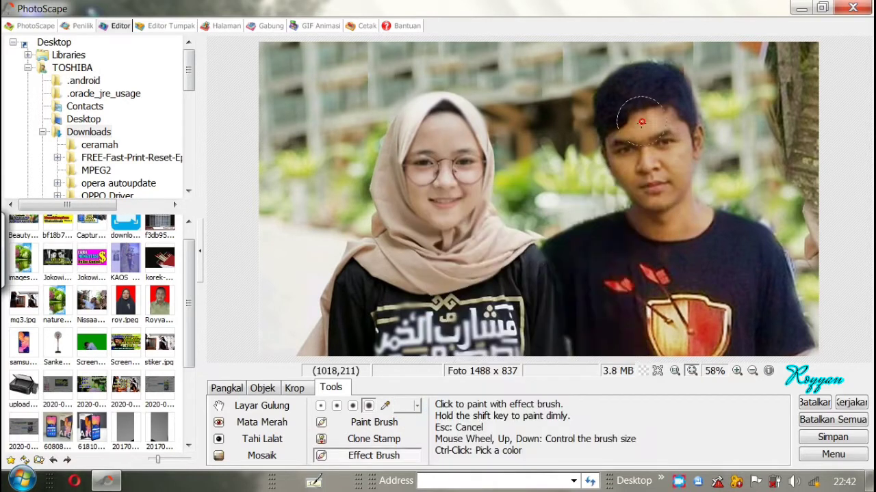
{"action": "left_click_drag", "start_coordinate": [664, 139], "coordinate": [681, 221]}
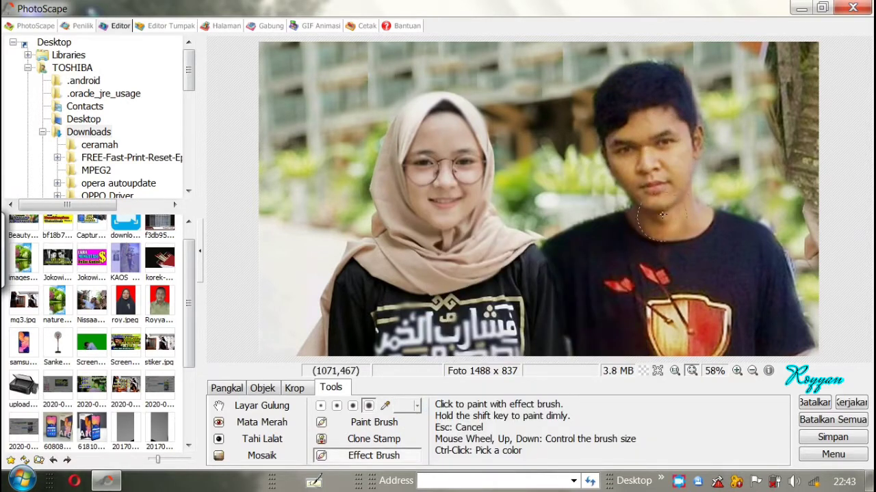
{"action": "left_click", "coordinate": [417, 406]}
{"action": "left_click", "coordinate": [489, 365]}
{"action": "mouse_move", "coordinate": [450, 137]}
{"action": "left_mouse_down"}
{"action": "mouse_move", "coordinate": [455, 195]}
{"action": "mouse_move", "coordinate": [465, 132]}
{"action": "mouse_move", "coordinate": [476, 232]}
{"action": "mouse_move", "coordinate": [409, 278]}
{"action": "left_mouse_up"}
{"action": "mouse_move", "coordinate": [607, 245]}
{"action": "left_mouse_down"}
{"action": "mouse_move", "coordinate": [616, 236]}
{"action": "mouse_move", "coordinate": [732, 235]}
{"action": "mouse_move", "coordinate": [682, 348]}
{"action": "mouse_move", "coordinate": [594, 272]}
{"action": "left_mouse_up"}
{"action": "left_click_drag", "start_coordinate": [629, 88], "coordinate": [671, 101]}
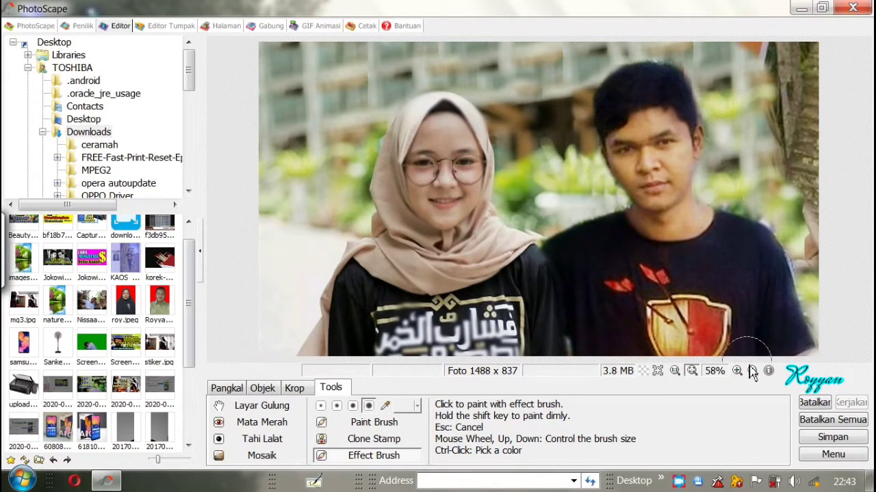
{"action": "left_click", "coordinate": [829, 438]}
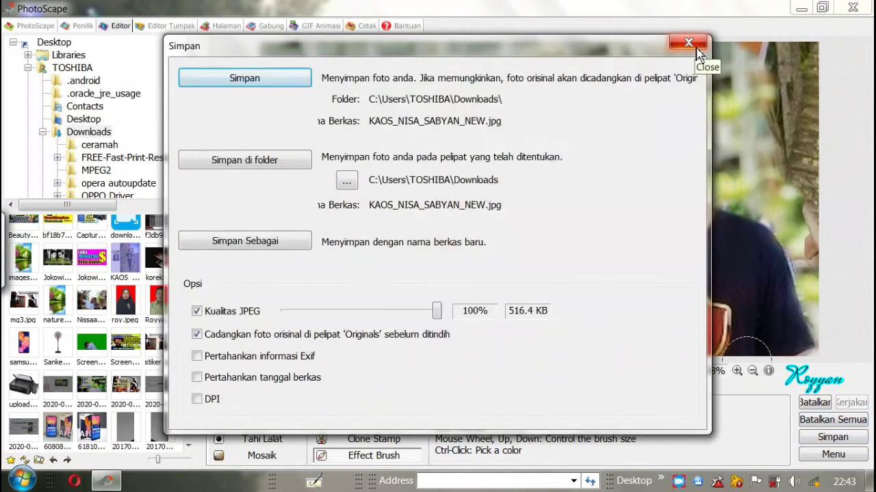
Save the retouched photo over the original file (516.4 KB)
{"action": "left_click", "coordinate": [692, 46]}
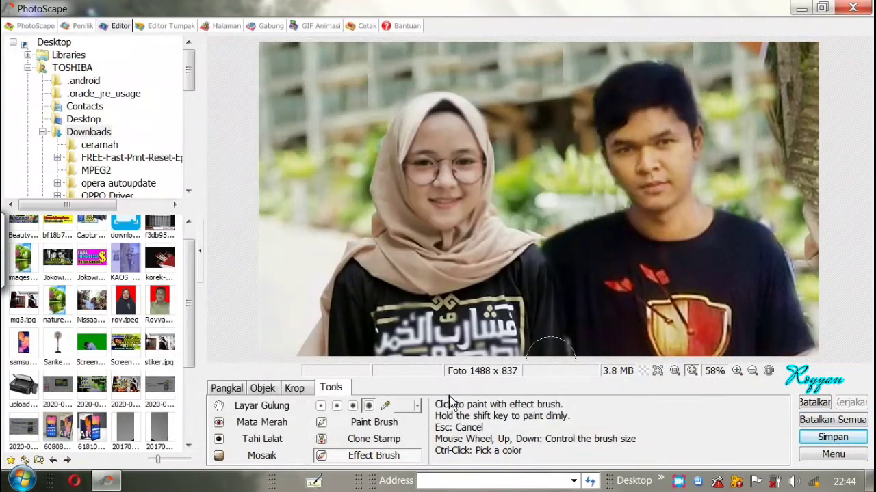
{"action": "left_click", "coordinate": [829, 441]}
{"action": "left_click", "coordinate": [290, 84]}
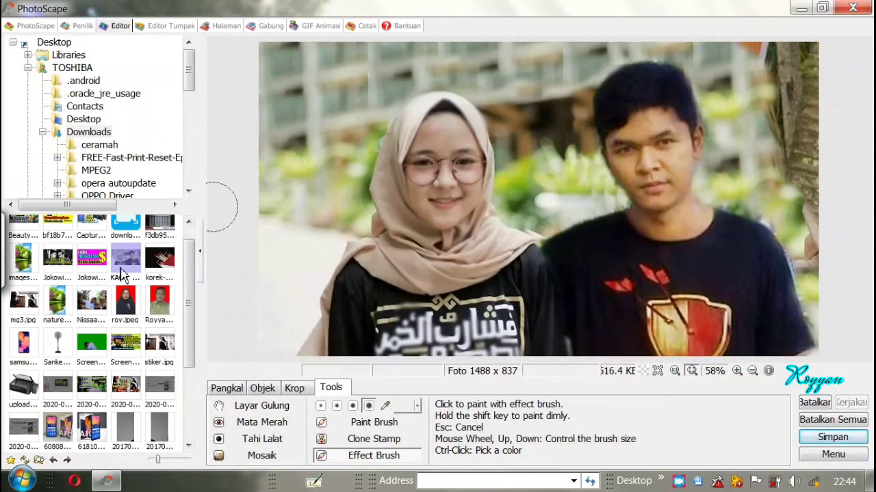
{"action": "left_click", "coordinate": [123, 266]}
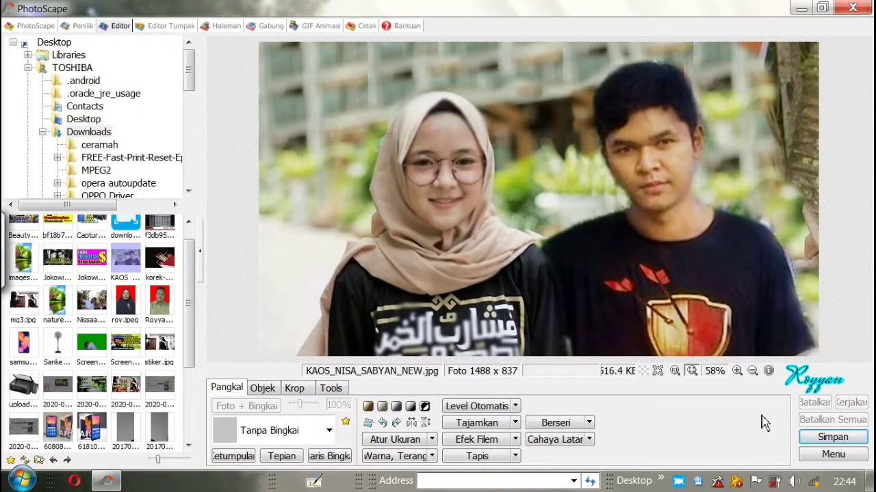
Soften the man's dark shirt logo and shoulder seam with the Effect Brush
{"action": "left_click", "coordinate": [331, 390]}
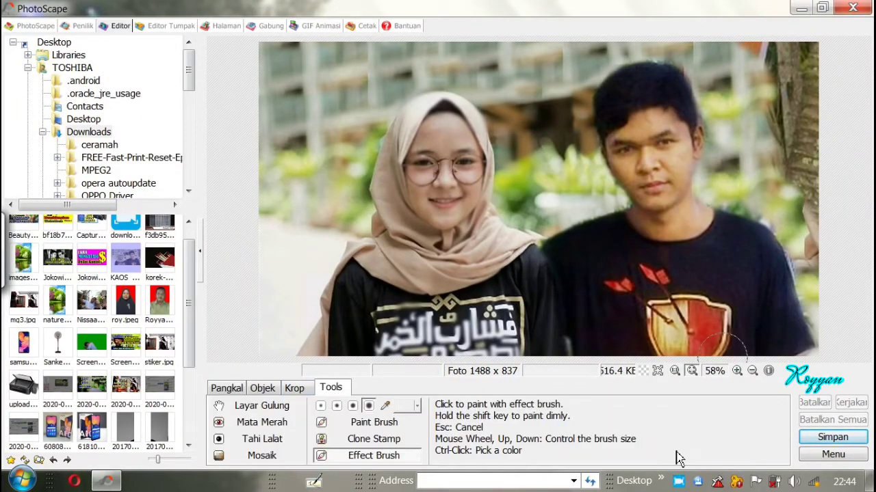
{"action": "left_click", "coordinate": [751, 370]}
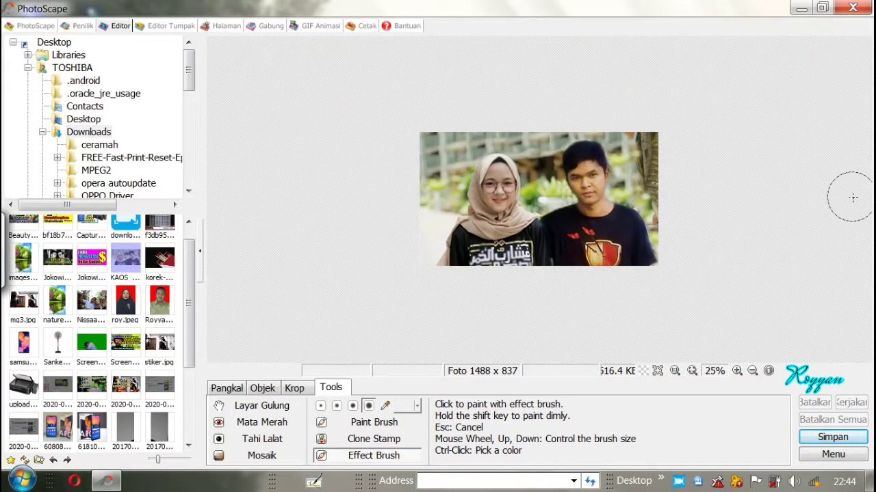
{"action": "left_click", "coordinate": [737, 370]}
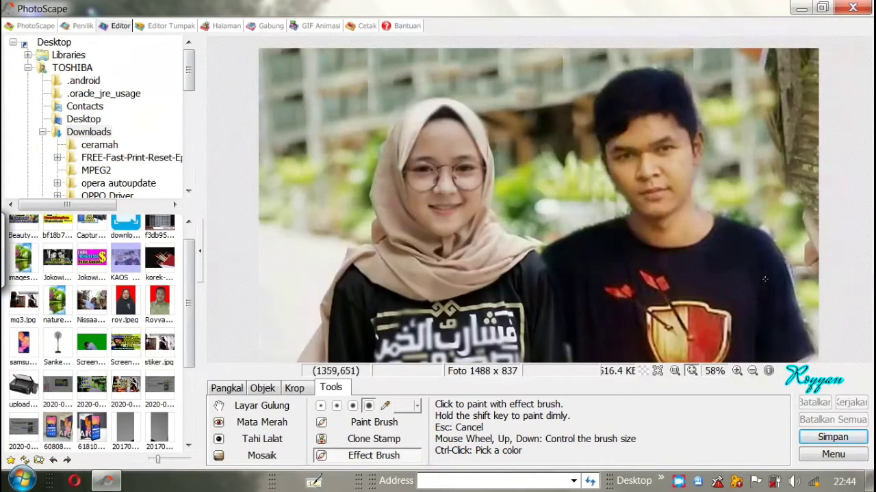
{"action": "mouse_move", "coordinate": [609, 352]}
{"action": "left_mouse_down"}
{"action": "mouse_move", "coordinate": [692, 341]}
{"action": "mouse_move", "coordinate": [658, 277]}
{"action": "left_mouse_up"}
{"action": "left_click_drag", "start_coordinate": [724, 242], "coordinate": [602, 294]}
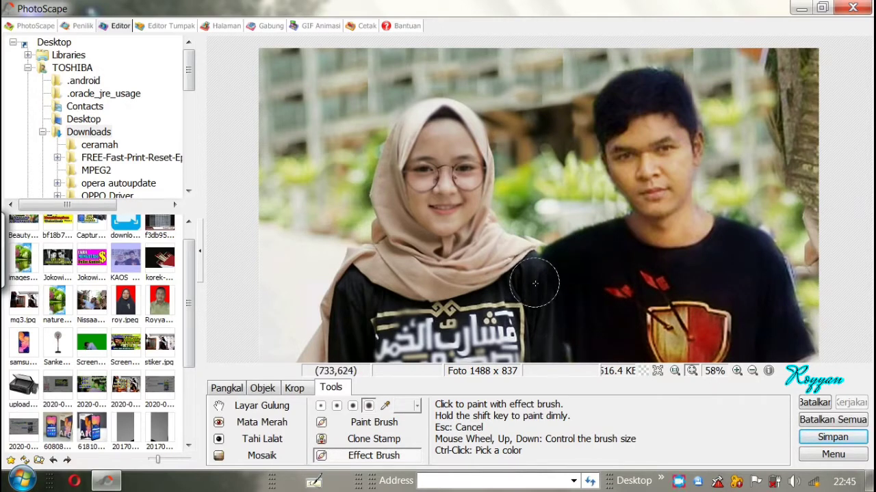
{"action": "key", "text": "Escape"}
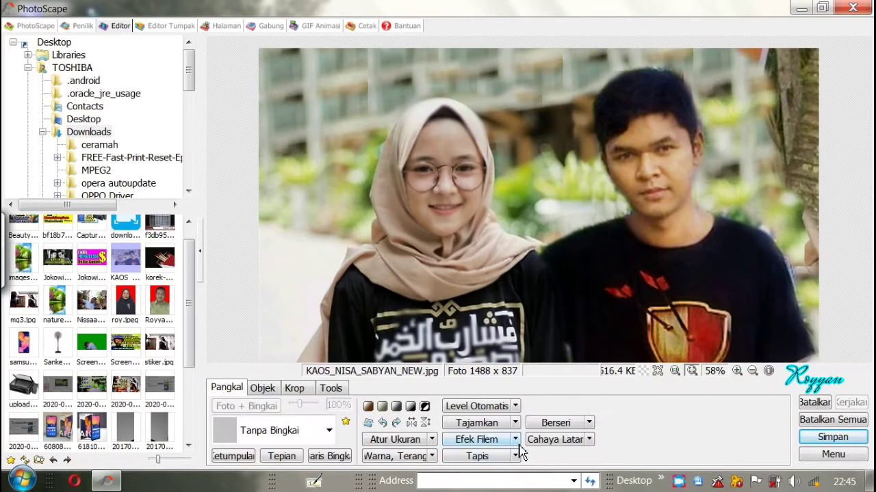
Apply the Sinema - Tinggi film effect, save at 568.6 KB, and start a text caption
{"action": "left_click", "coordinate": [518, 442]}
{"action": "left_click", "coordinate": [600, 185]}
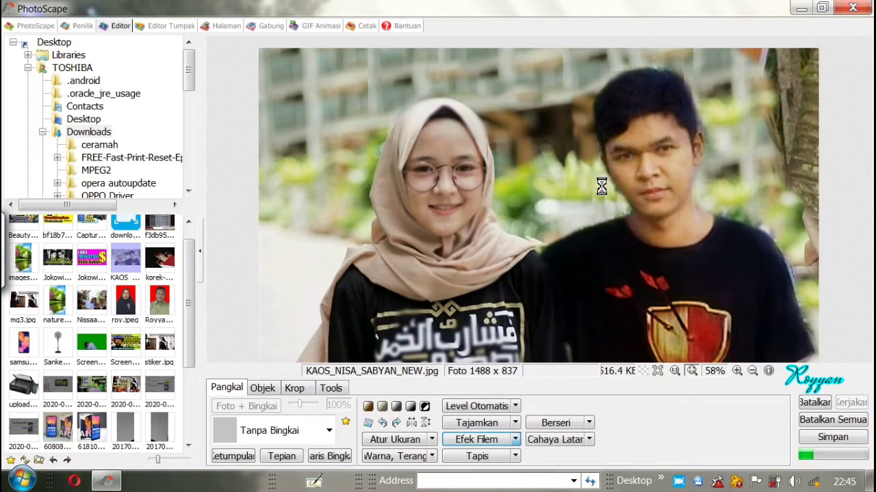
{"action": "left_click", "coordinate": [833, 437]}
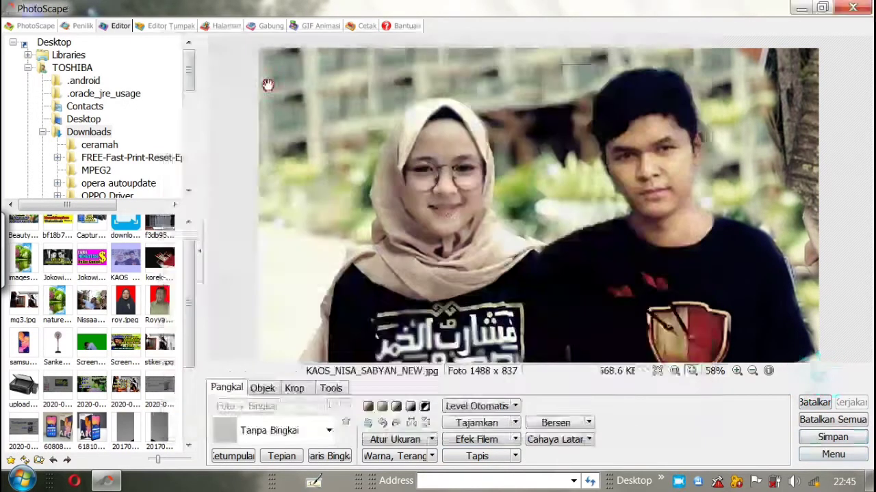
{"action": "left_click", "coordinate": [129, 263]}
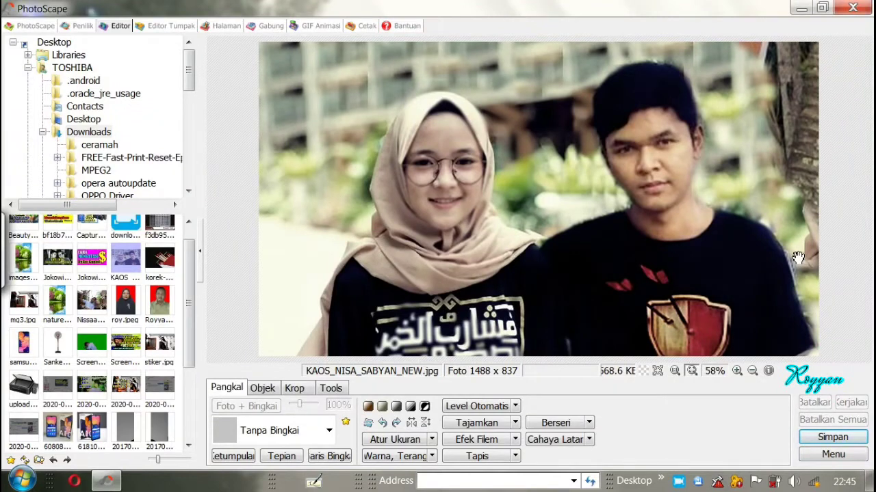
{"action": "left_click", "coordinate": [262, 388]}
{"action": "left_click", "coordinate": [260, 442]}
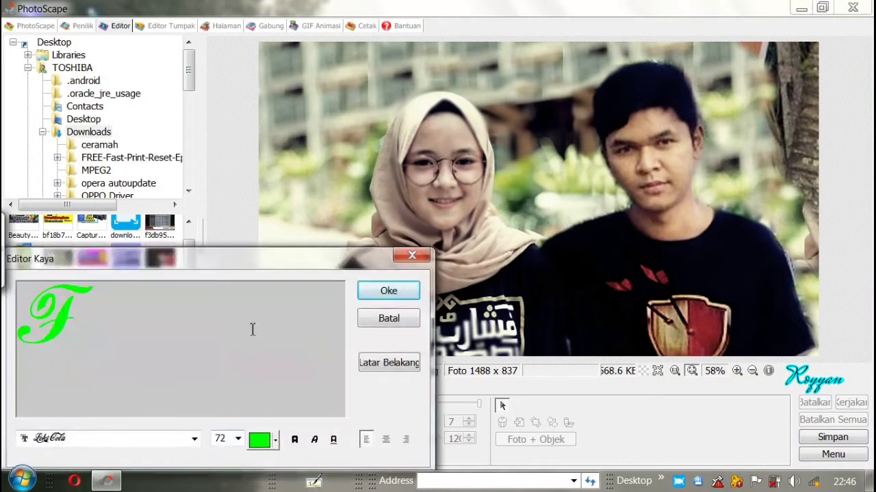
Write the caption 'Kenangan foto Bareng' in yellow Swis721 Hv BT
{"action": "left_click", "coordinate": [413, 257]}
{"action": "type", "text": "K"}
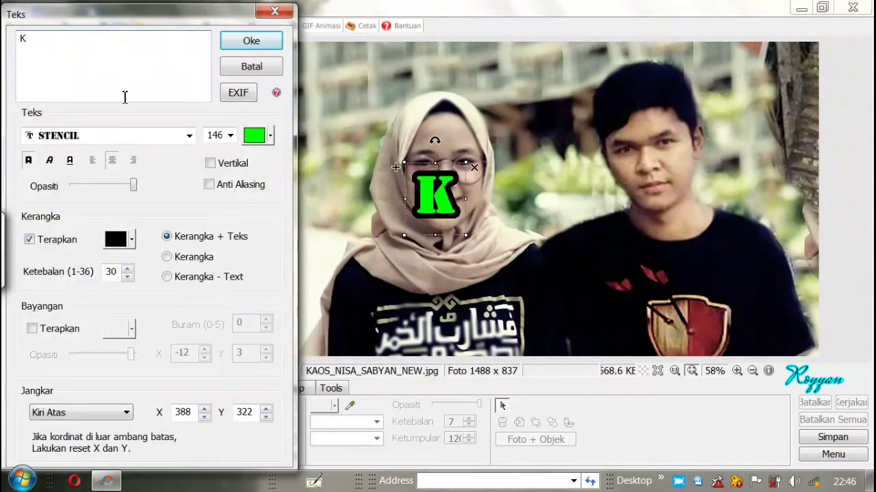
{"action": "type", "text": "enangan"}
{"action": "left_click", "coordinate": [270, 136]}
{"action": "left_click", "coordinate": [275, 212]}
{"action": "left_click", "coordinate": [189, 135]}
{"action": "left_click", "coordinate": [147, 230]}
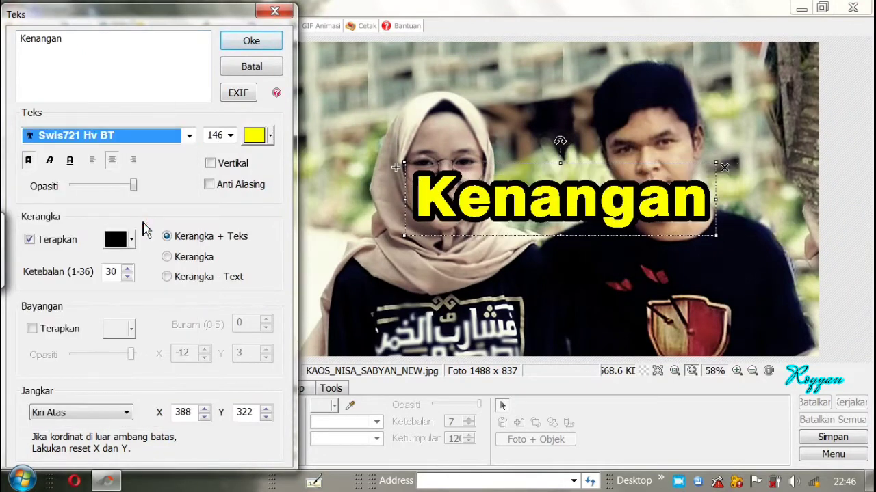
{"action": "type", "text": "B"}
{"action": "key", "text": "BackSpace"}
{"action": "type", "text": "fo"}
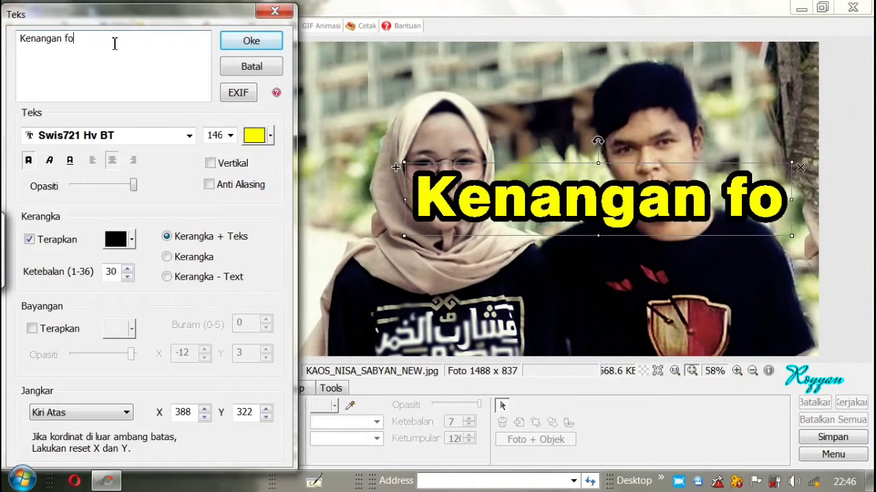
{"action": "type", "text": "to Bareng"}
Break the caption into three lines, adding the woman's name as the last line
{"action": "left_click", "coordinate": [65, 39]}
{"action": "key", "text": "Return"}
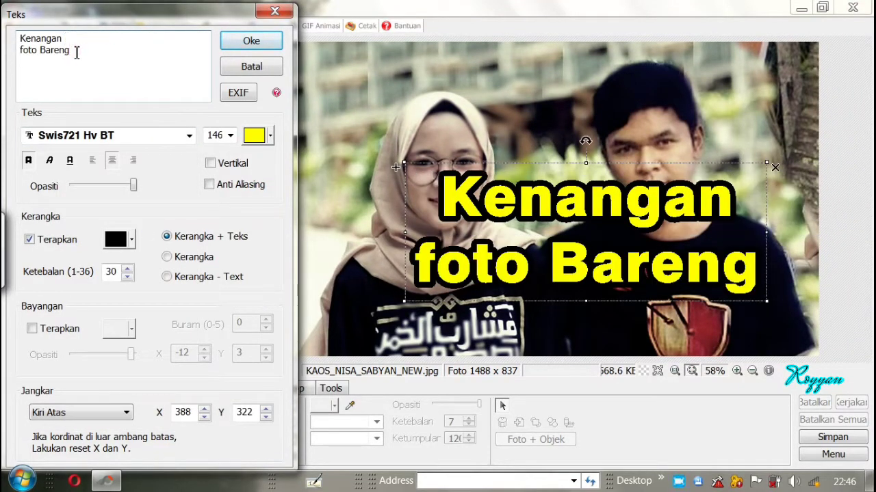
{"action": "key", "text": "Return"}
{"action": "type", "text": "Nisa Sabyan"}
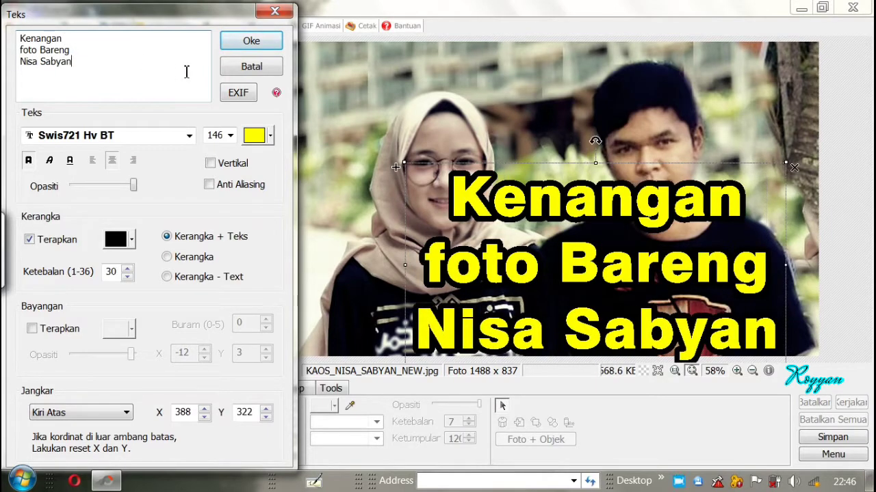
{"action": "left_click", "coordinate": [246, 42]}
Shrink the caption to about half size and place it over the photo's lower centre-right
{"action": "left_click_drag", "start_coordinate": [712, 339], "coordinate": [553, 207]}
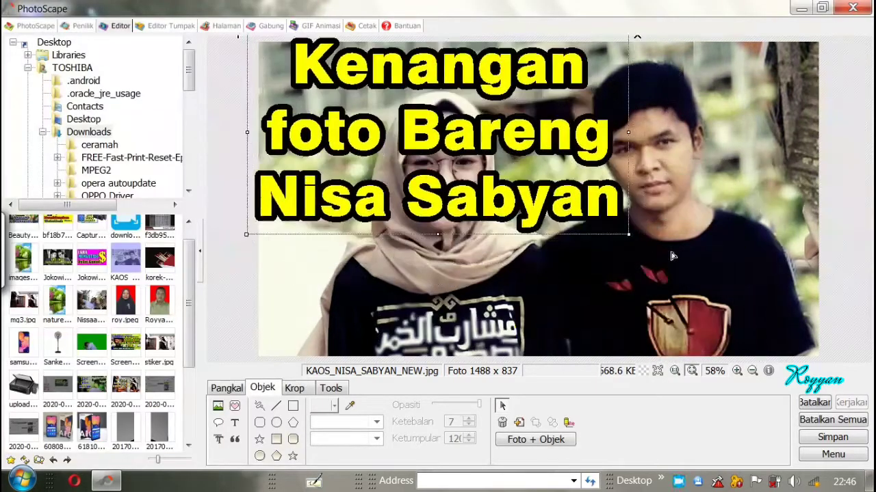
{"action": "left_click_drag", "start_coordinate": [628, 236], "coordinate": [431, 133]}
{"action": "mouse_move", "coordinate": [410, 114]}
{"action": "left_mouse_down"}
{"action": "mouse_move", "coordinate": [623, 247]}
{"action": "mouse_move", "coordinate": [643, 319]}
{"action": "left_mouse_up"}
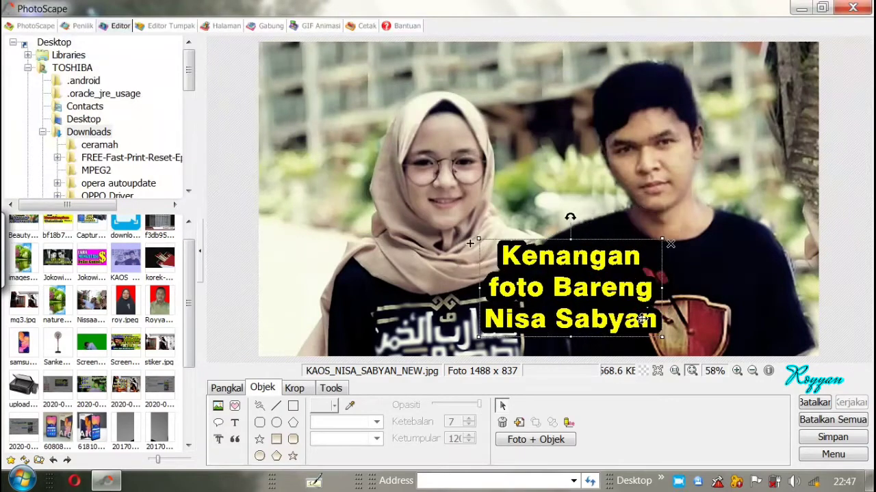
Enlarge the caption, move it off above the photo, and save again at 568.7 KB
{"action": "left_click", "coordinate": [752, 370]}
{"action": "left_click_drag", "start_coordinate": [561, 242], "coordinate": [684, 154]}
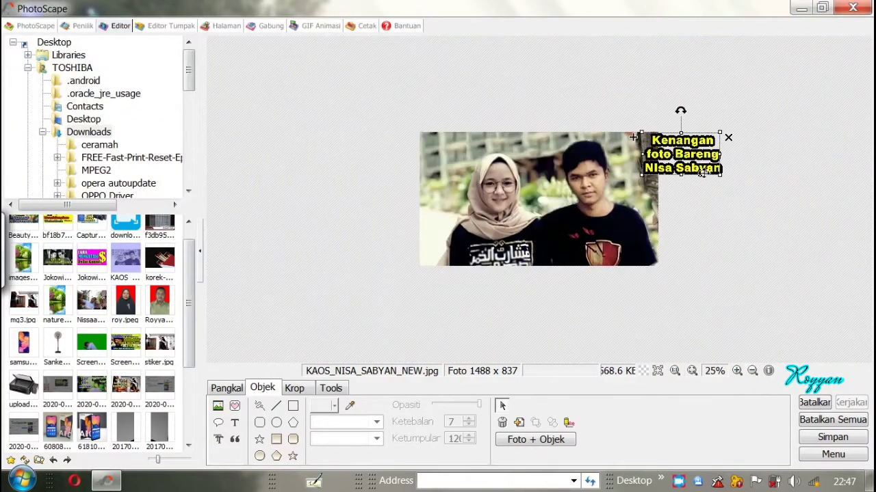
{"action": "mouse_move", "coordinate": [727, 176]}
{"action": "left_mouse_down"}
{"action": "mouse_move", "coordinate": [775, 230]}
{"action": "mouse_move", "coordinate": [869, 267]}
{"action": "left_mouse_up"}
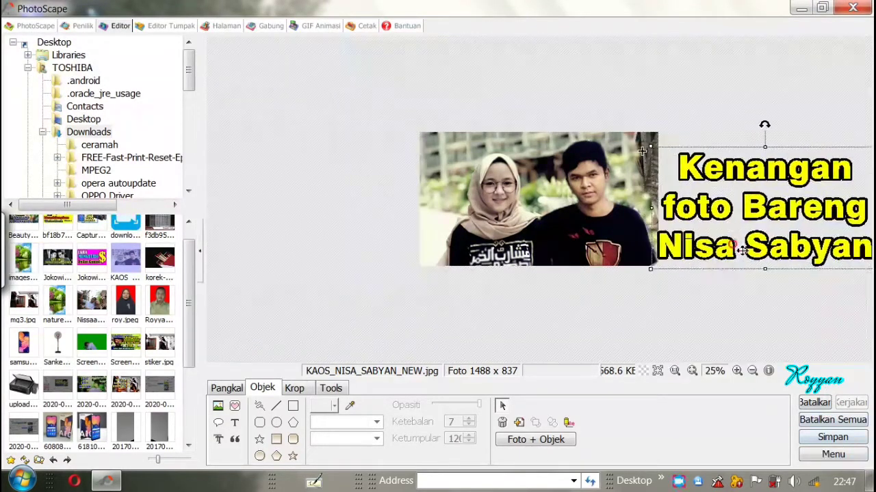
{"action": "mouse_move", "coordinate": [743, 252]}
{"action": "left_mouse_down"}
{"action": "mouse_move", "coordinate": [472, 177]}
{"action": "mouse_move", "coordinate": [526, 225]}
{"action": "left_mouse_up"}
{"action": "left_click", "coordinate": [833, 437]}
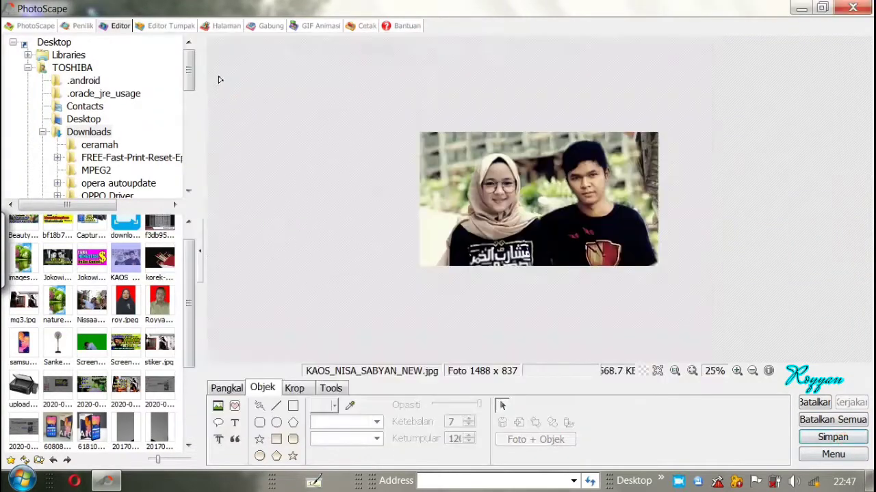